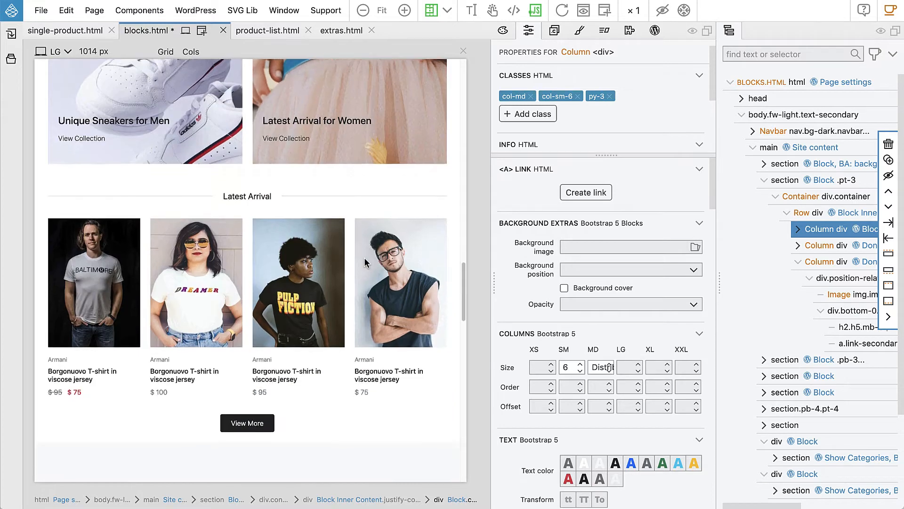
pyautogui.scroll(-5, 363, 257)
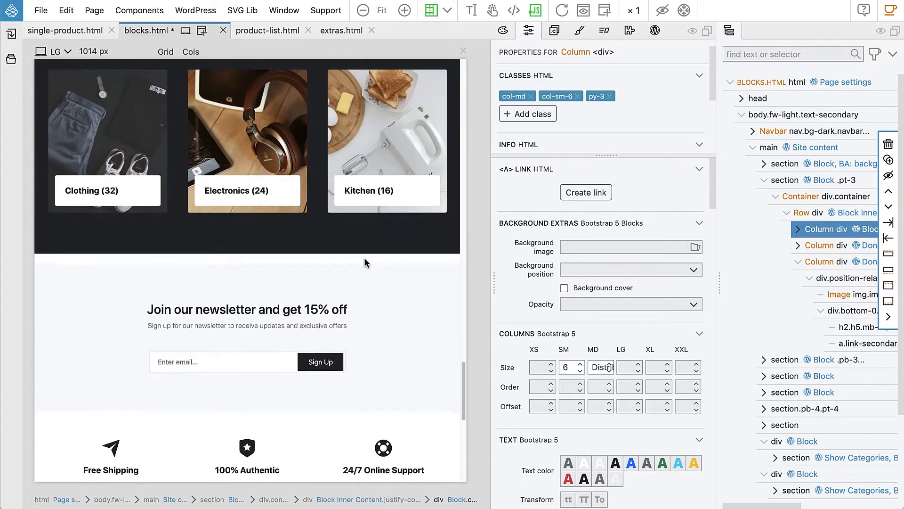
# Step: Select the newsletter section's form element and add the Form smart WordPress action to it
pyautogui.click(376, 227)
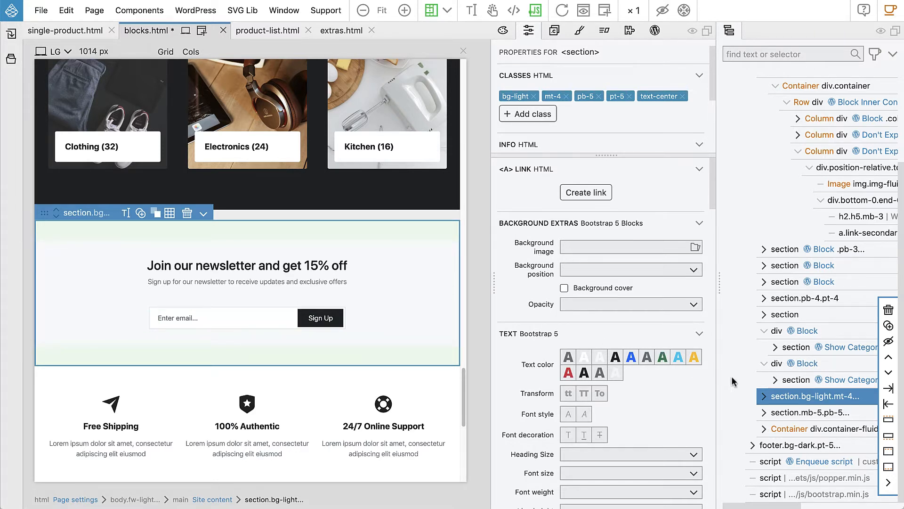
pyautogui.click(763, 396)
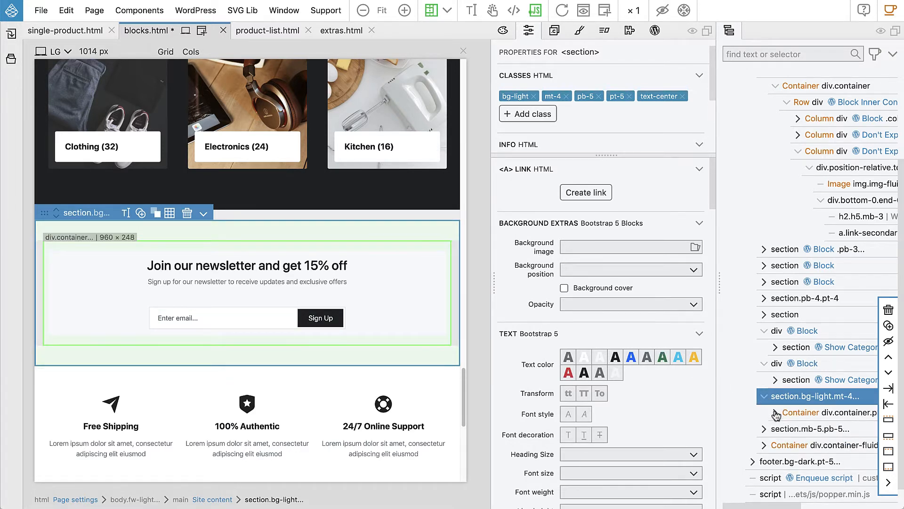
pyautogui.click(775, 412)
pyautogui.click(787, 429)
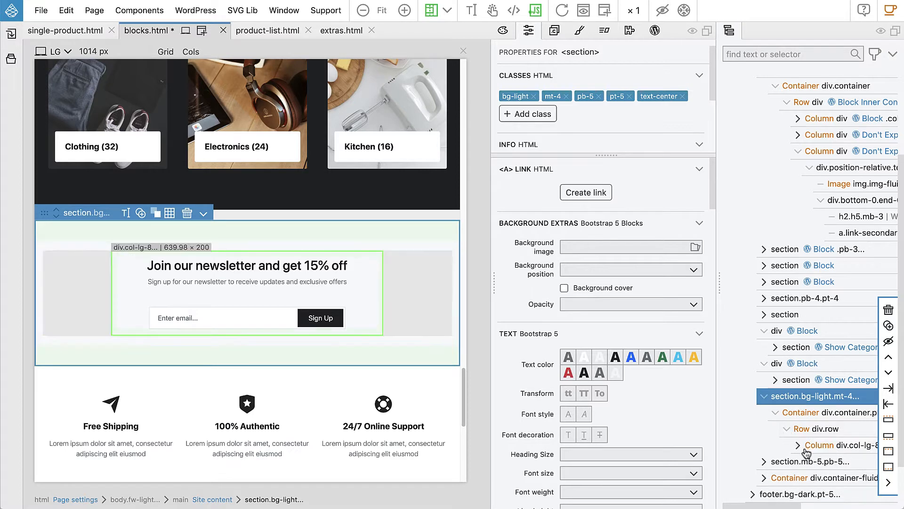
pyautogui.click(798, 445)
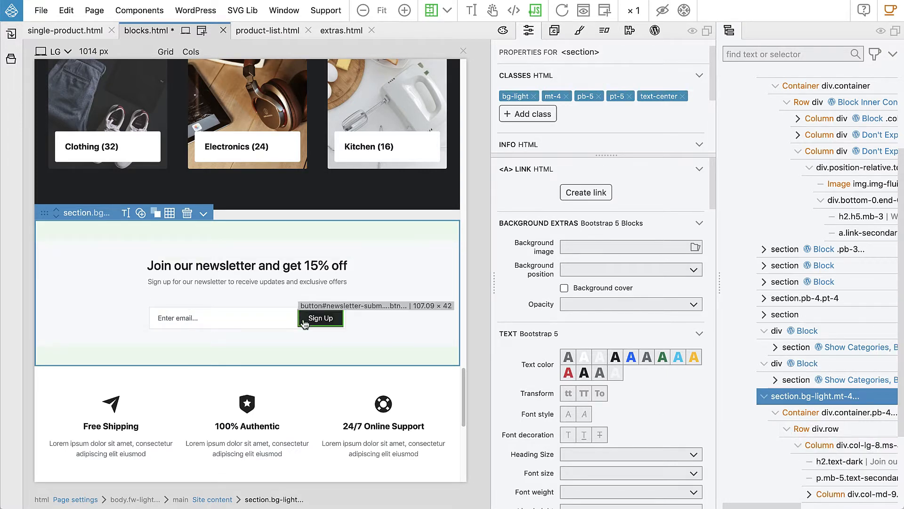
pyautogui.scroll(-3, 848, 405)
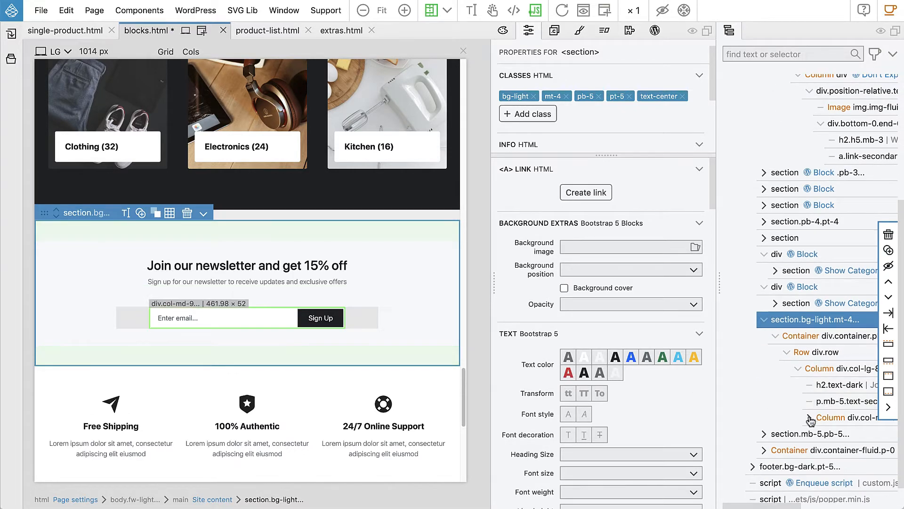
pyautogui.click(811, 417)
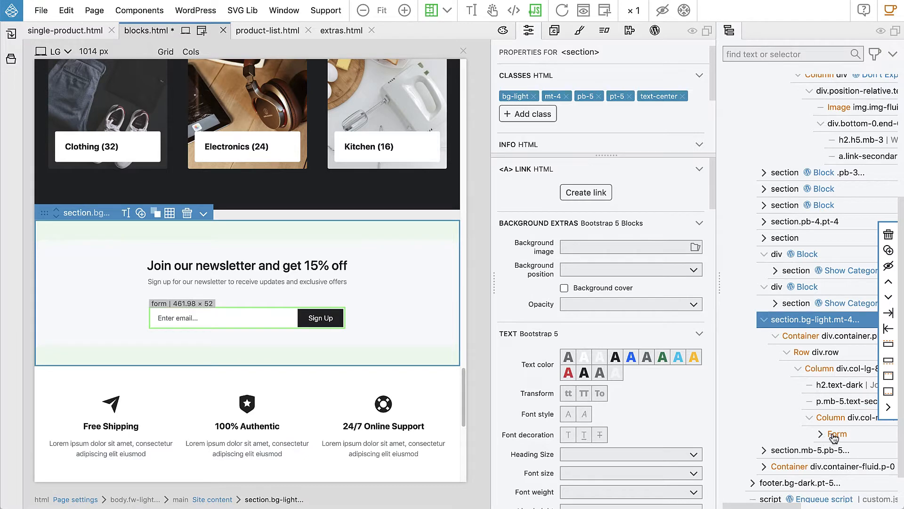
pyautogui.click(832, 435)
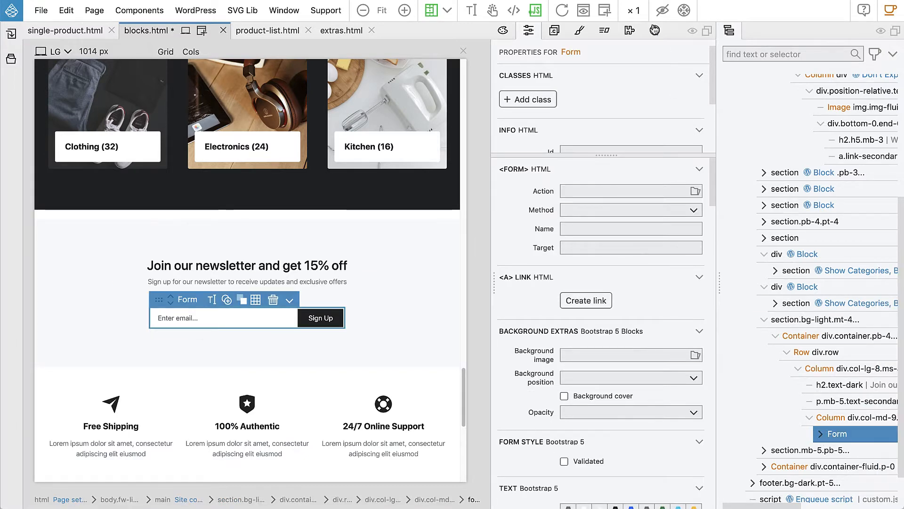
pyautogui.click(654, 30)
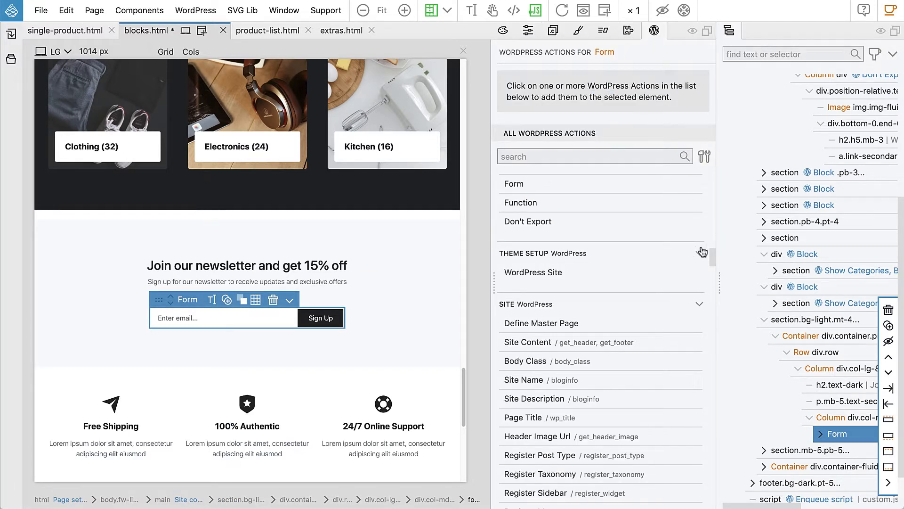
pyautogui.scroll(-1, 585, 291)
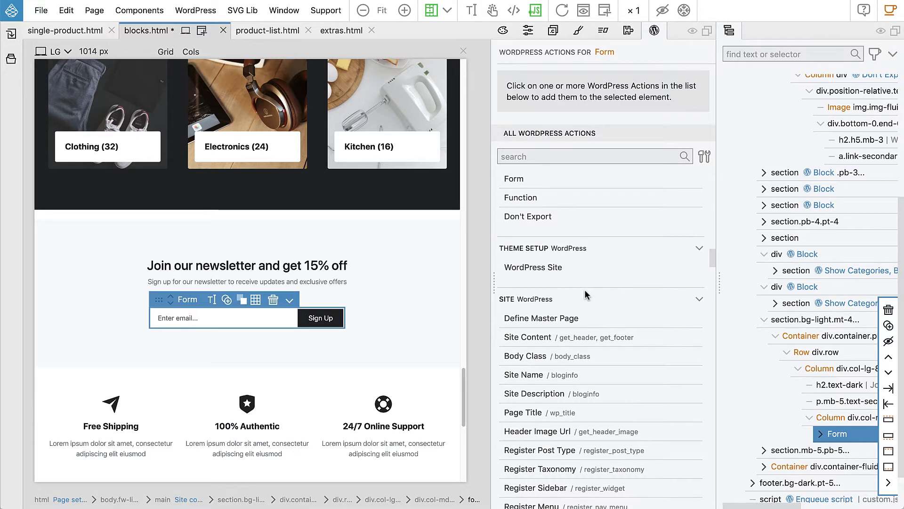
pyautogui.scroll(10, 585, 294)
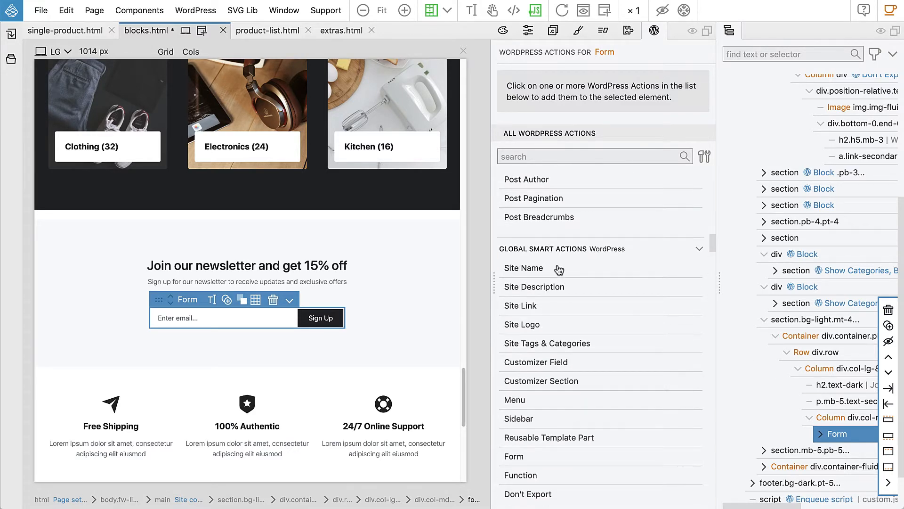
pyautogui.scroll(-2, 557, 266)
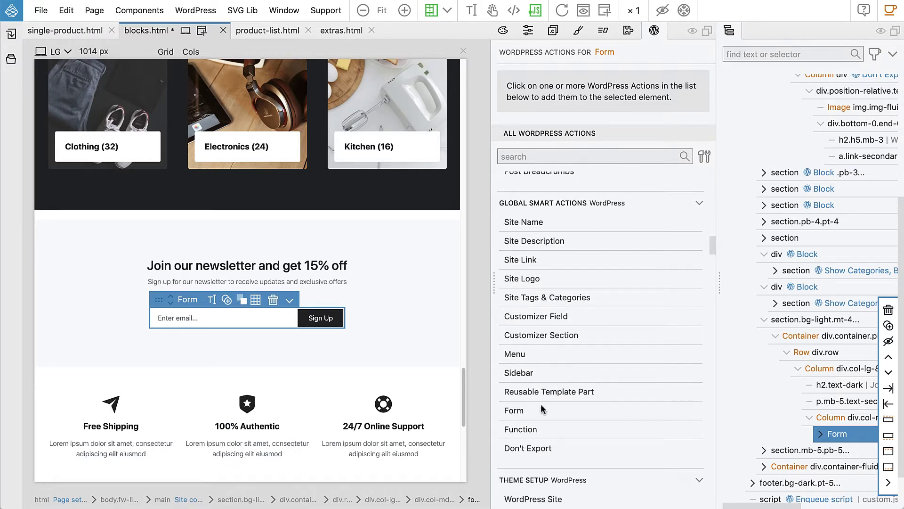
pyautogui.click(518, 414)
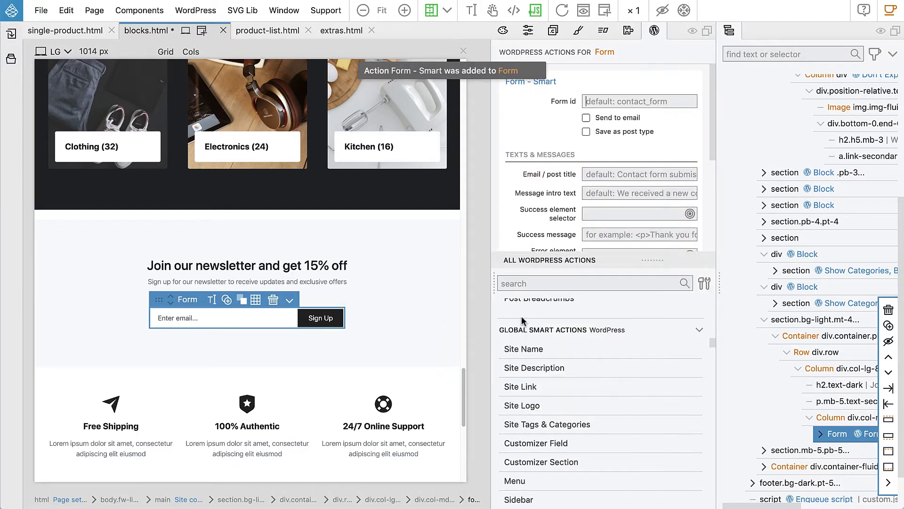
# Step: Set the form id to newsletter and enable Send to email
pyautogui.click(617, 107)
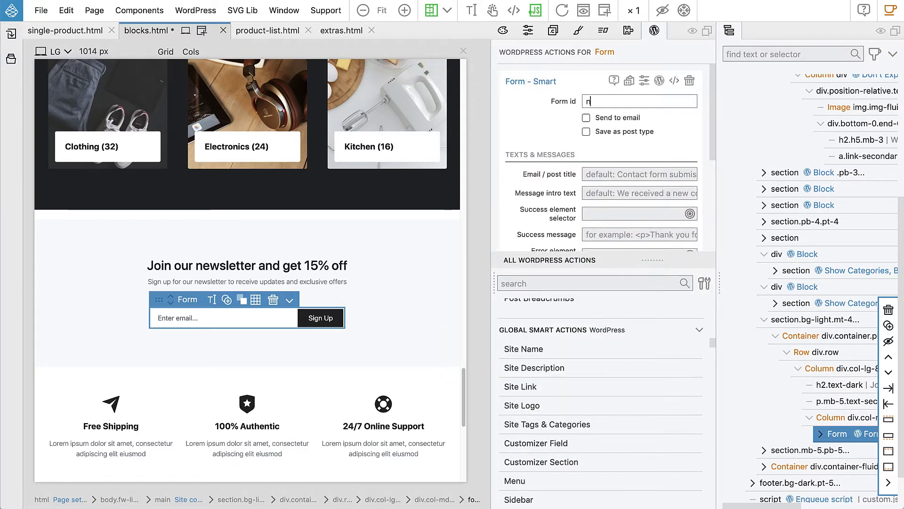
pyautogui.write('newsletter')
pyautogui.moveTo(608, 117)
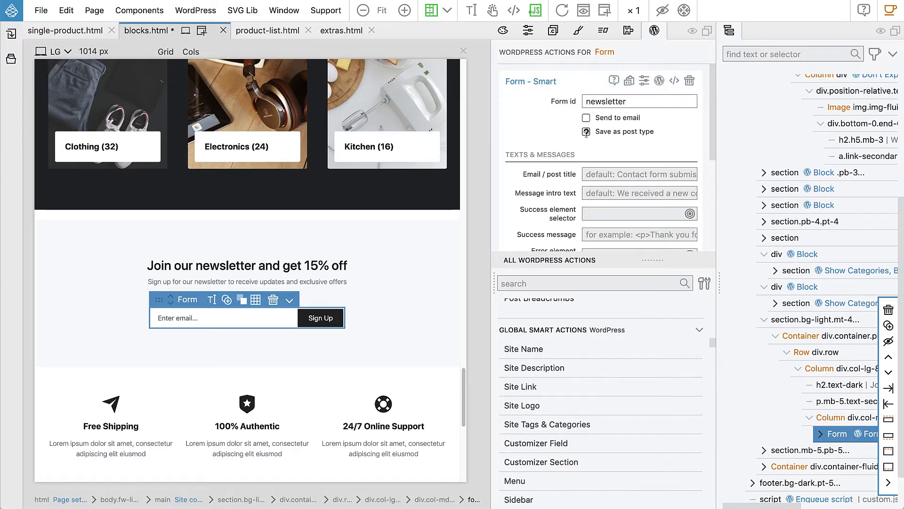
pyautogui.moveTo(610, 132)
pyautogui.click(587, 118)
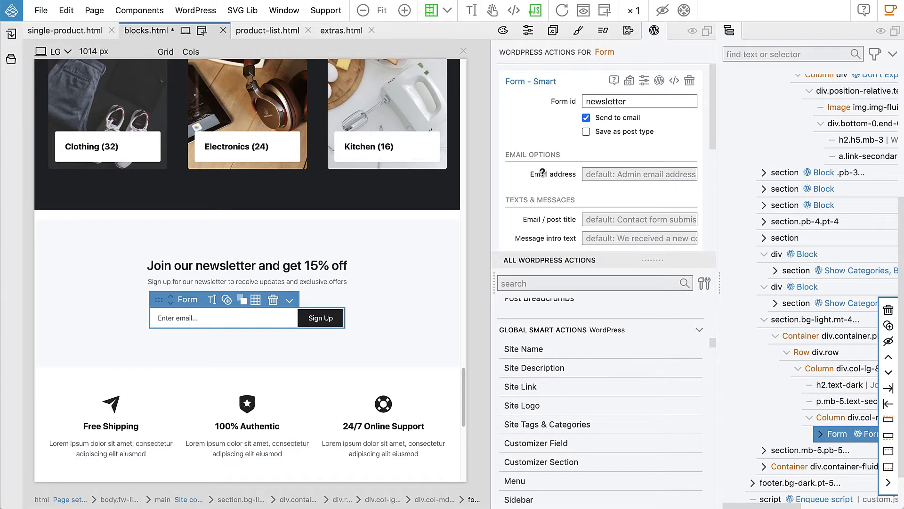
# Step: Search the component library for alert and insert an Alert component into the newsletter form's column
pyautogui.scroll(-1, 541, 172)
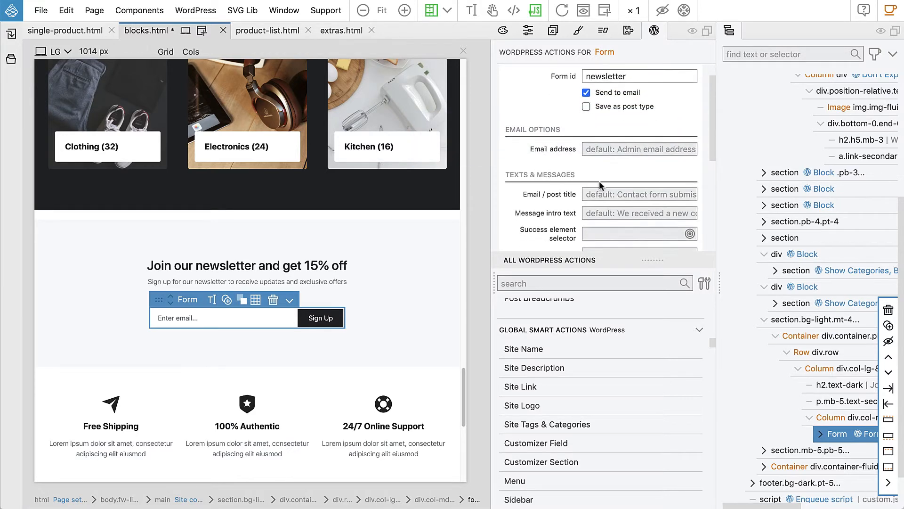
pyautogui.scroll(-3, 563, 197)
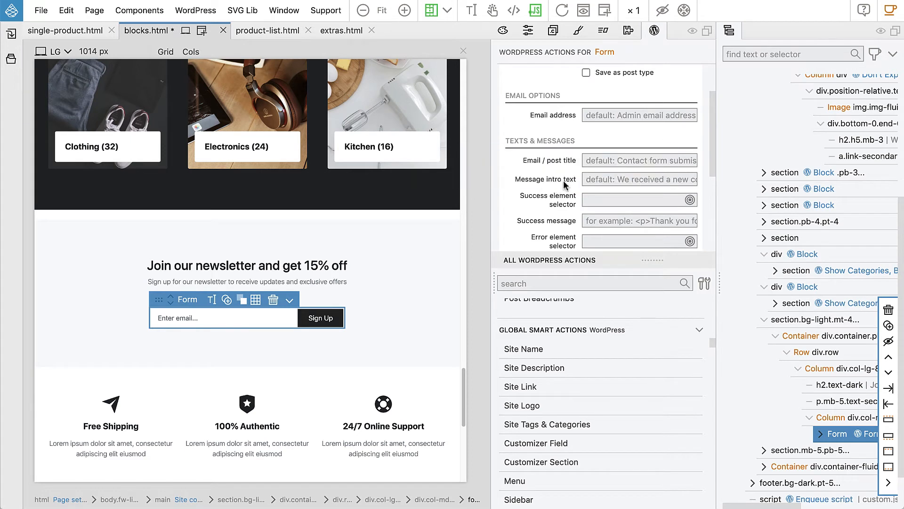
pyautogui.scroll(-3, 556, 189)
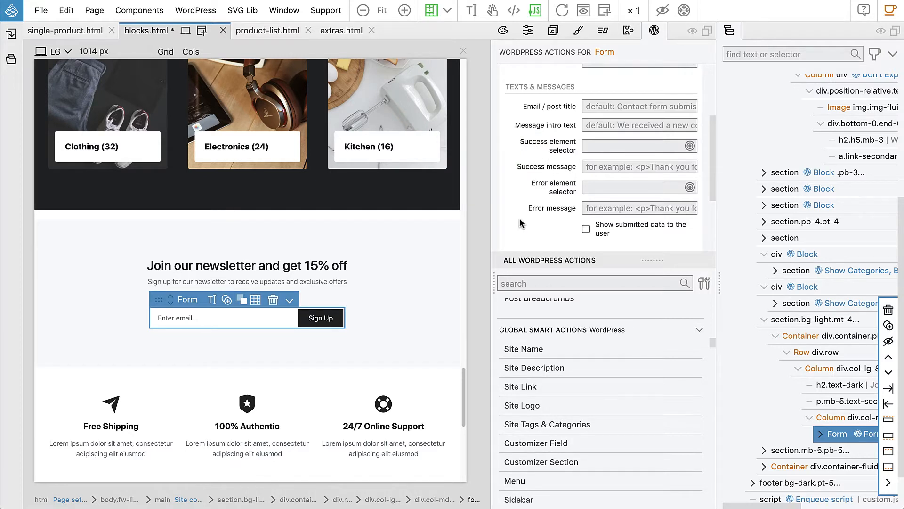
pyautogui.moveTo(545, 147)
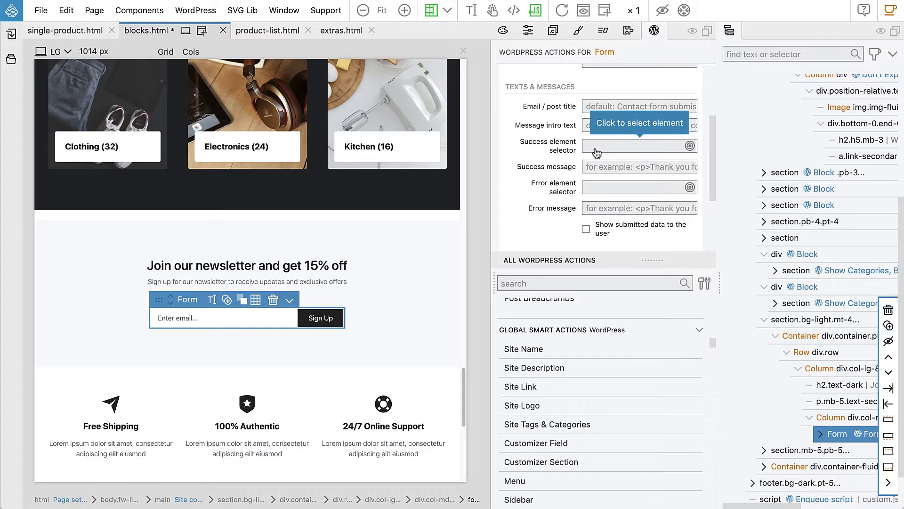
pyautogui.click(11, 33)
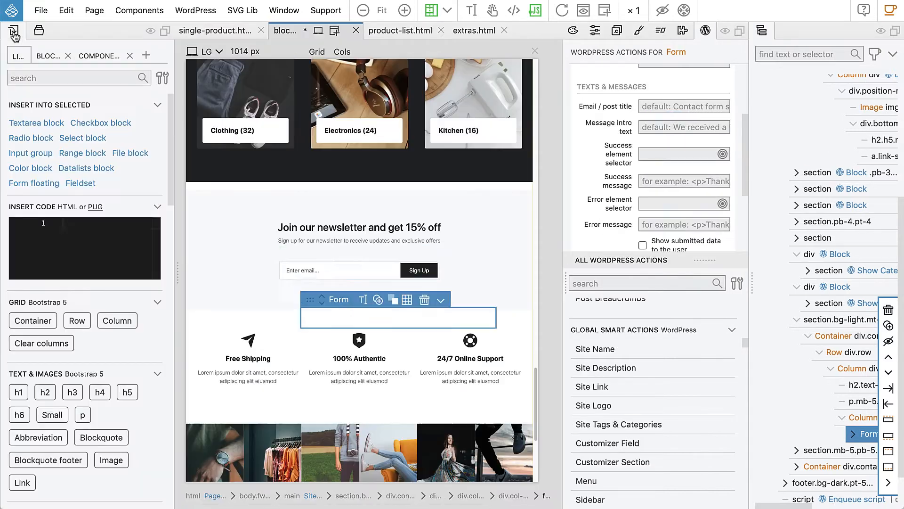
pyautogui.click(37, 78)
pyautogui.write('alert')
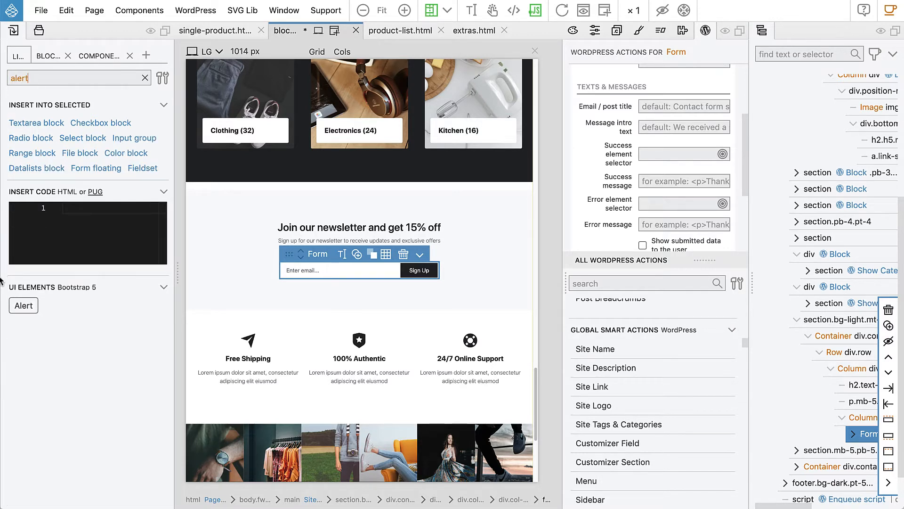
pyautogui.moveTo(23, 306); pyautogui.dragTo(842, 453)
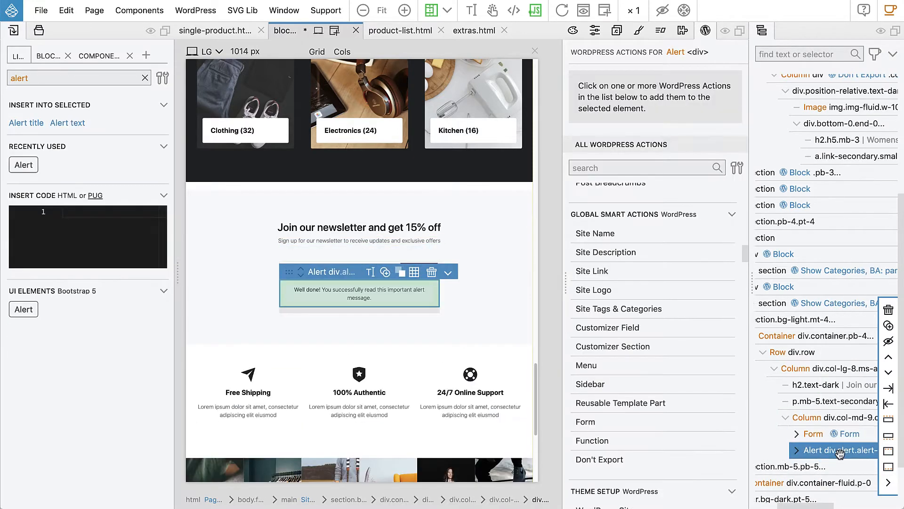
# Step: Move the alert inside the form, after the input group
pyautogui.click(13, 33)
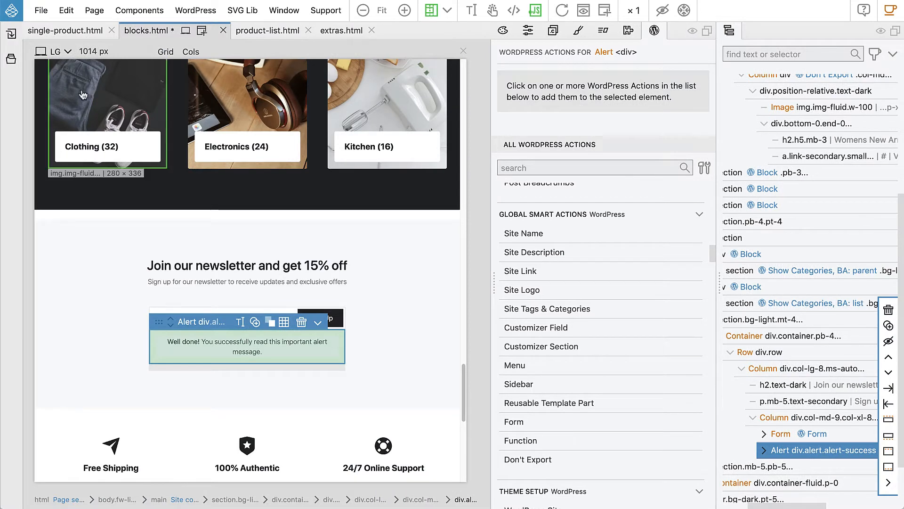
pyautogui.click(763, 433)
pyautogui.moveTo(774, 446); pyautogui.dragTo(792, 445)
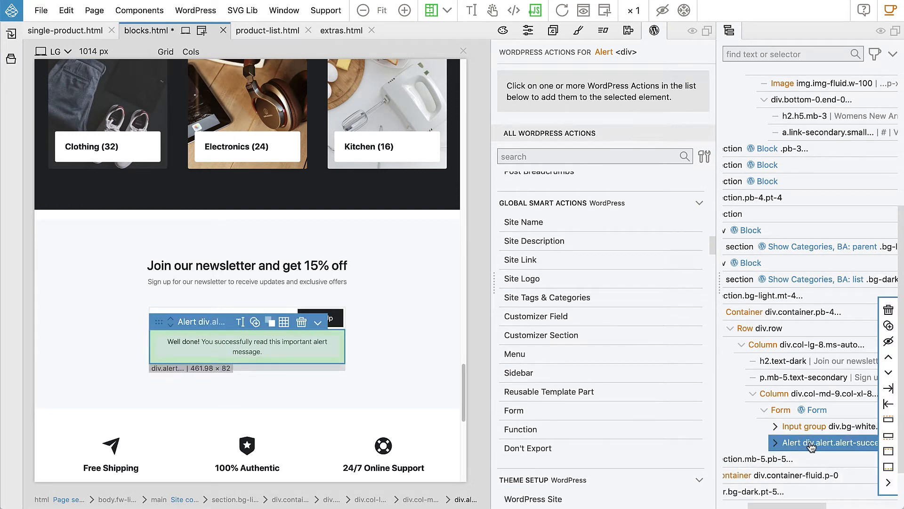
# Step: Replace the alert's text with "Thank you for subscribing!" and finish text editing
pyautogui.doubleClick(270, 341)
pyautogui.tripleClick(255, 344)
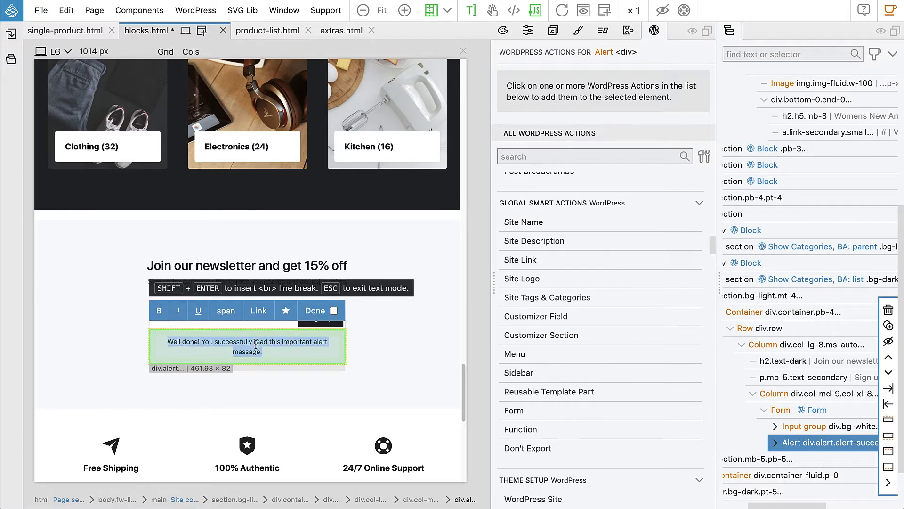
pyautogui.write('Than')
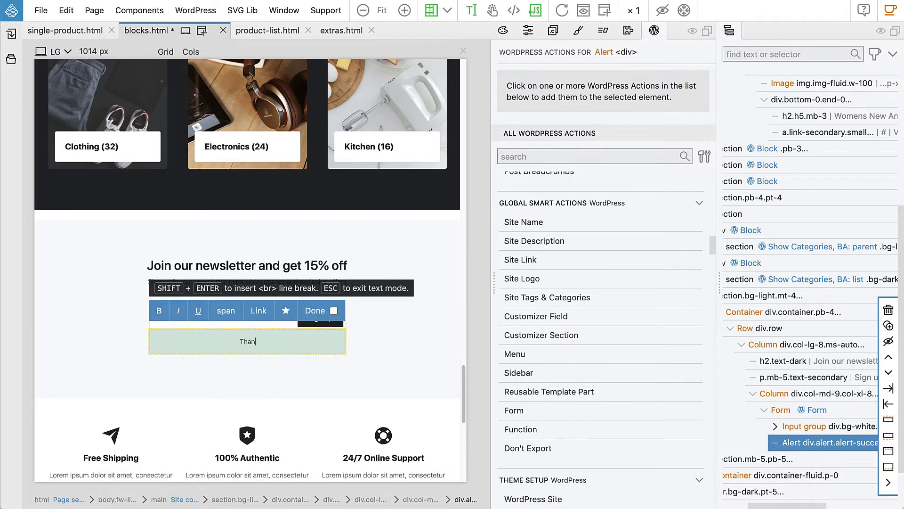
pyautogui.write('k you for ')
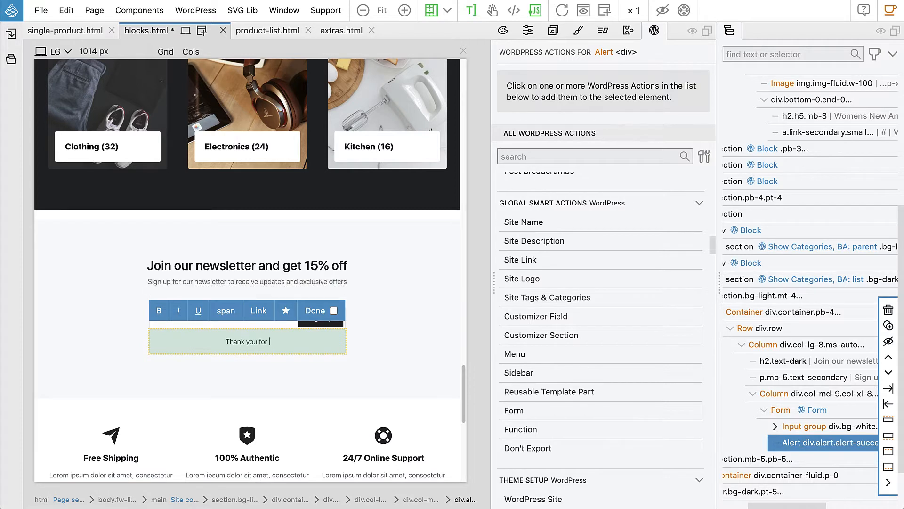
pyautogui.write('subscribin')
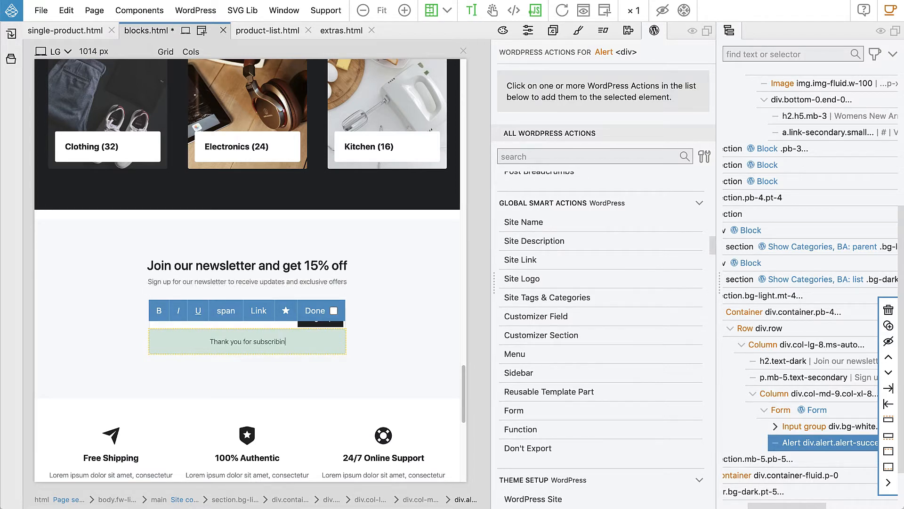
pyautogui.write('g!')
pyautogui.click(310, 313)
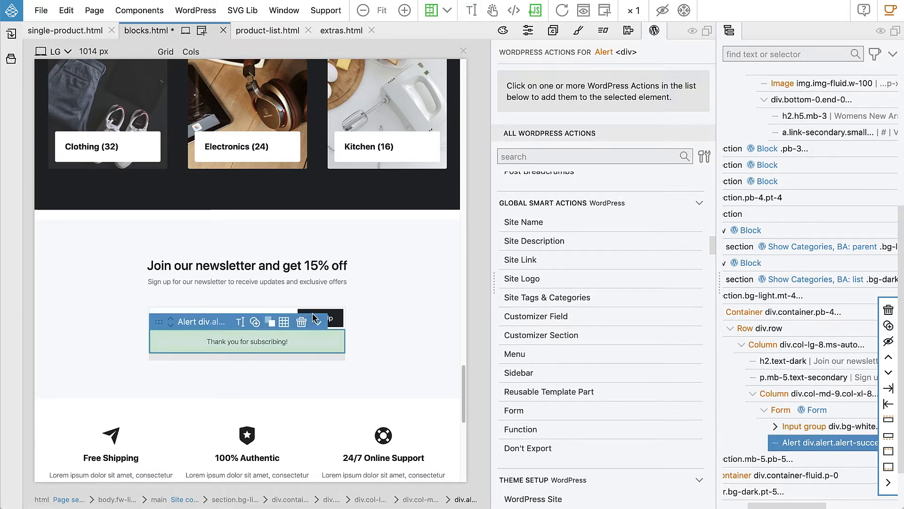
# Step: Set the form's success element selector to the thank-you alert
pyautogui.click(782, 410)
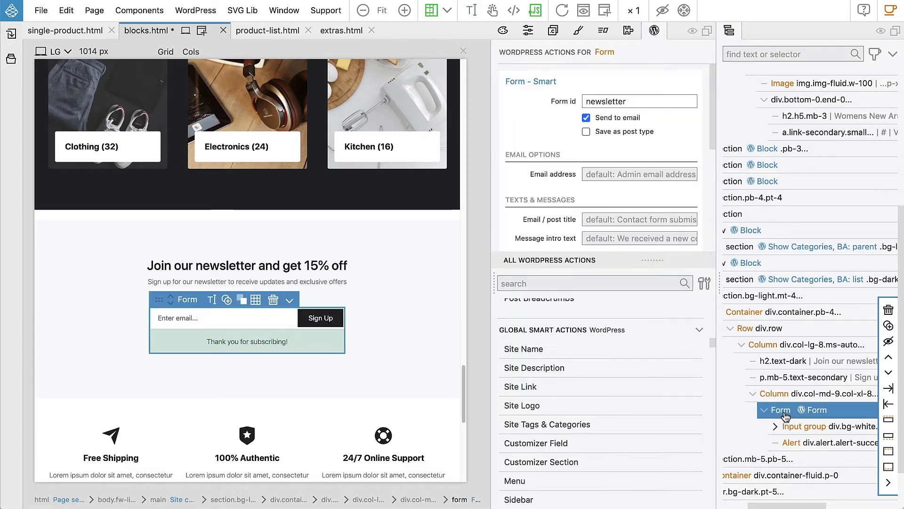
pyautogui.scroll(-3, 561, 202)
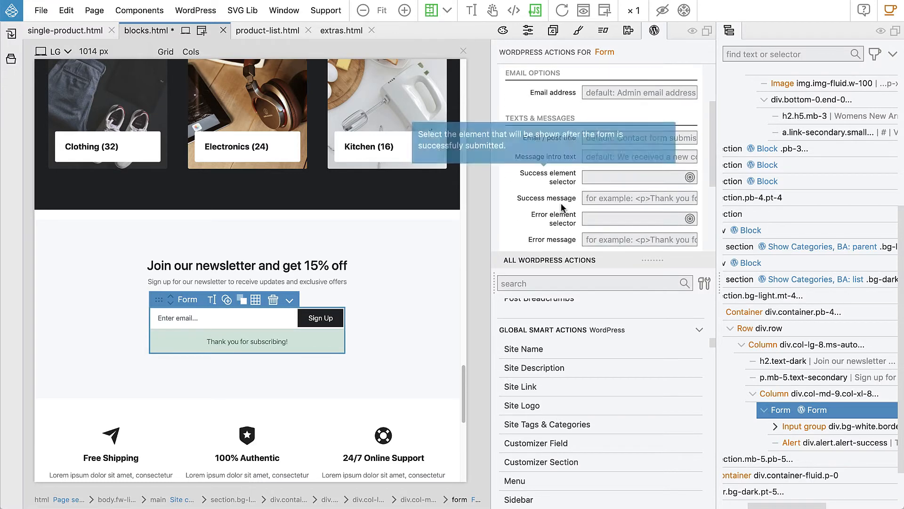
pyautogui.click(604, 182)
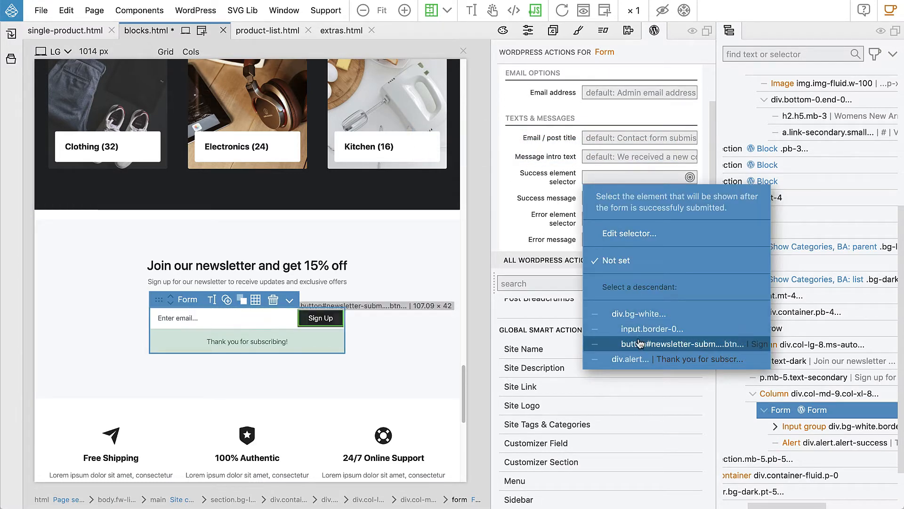
pyautogui.click(638, 359)
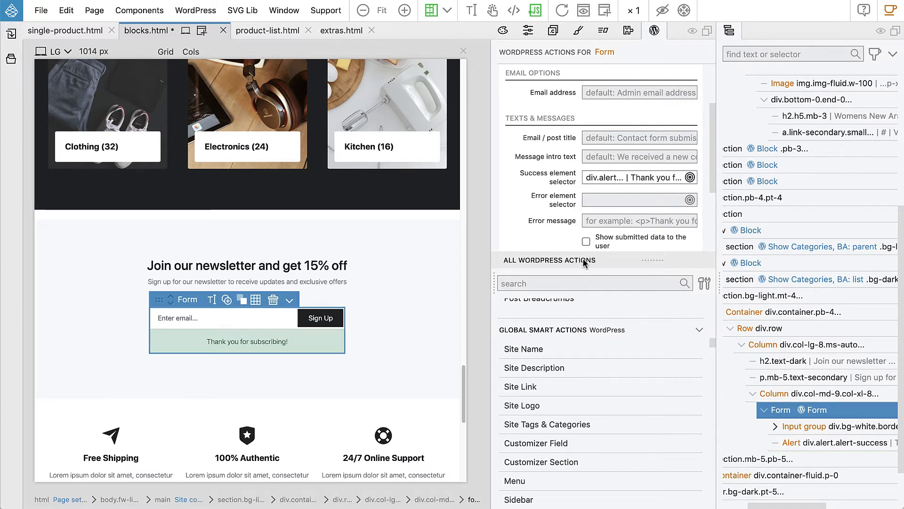
# Step: Select the newsletter section and add a Block smart action to it
pyautogui.moveTo(549, 201)
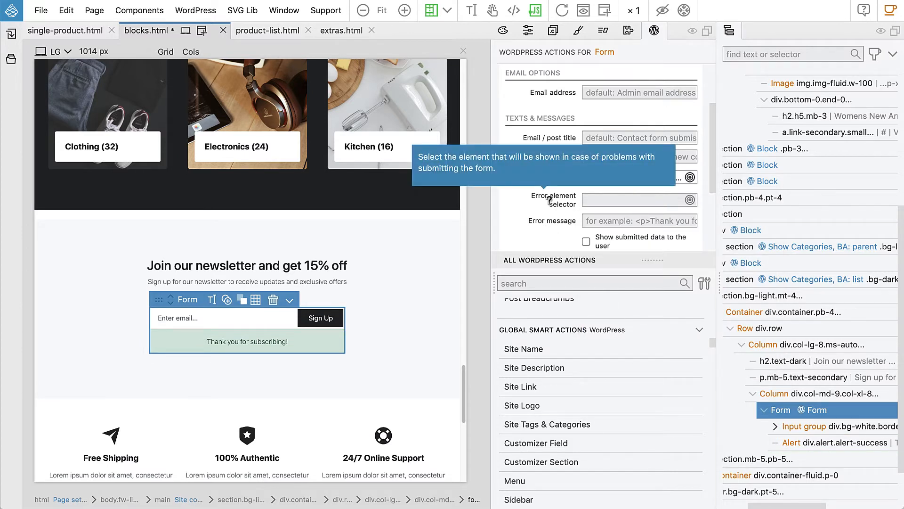
pyautogui.moveTo(549, 219)
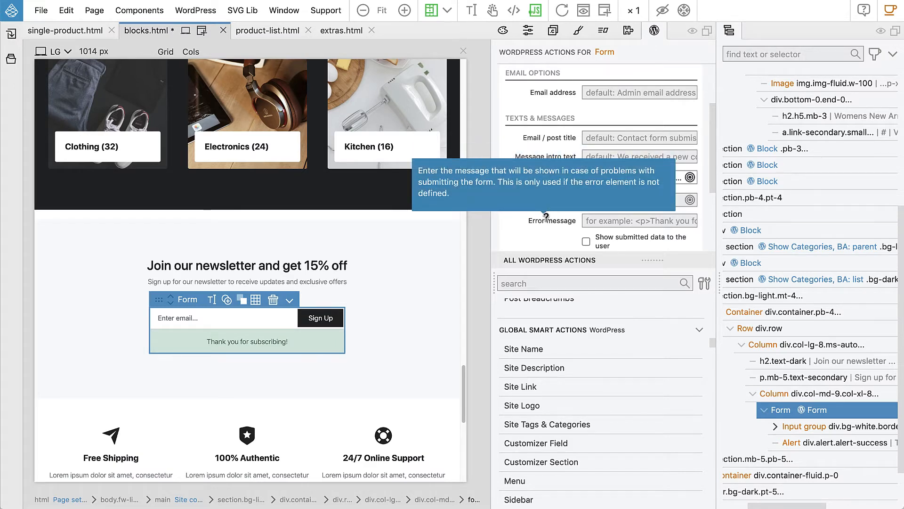
pyautogui.scroll(-1, 544, 217)
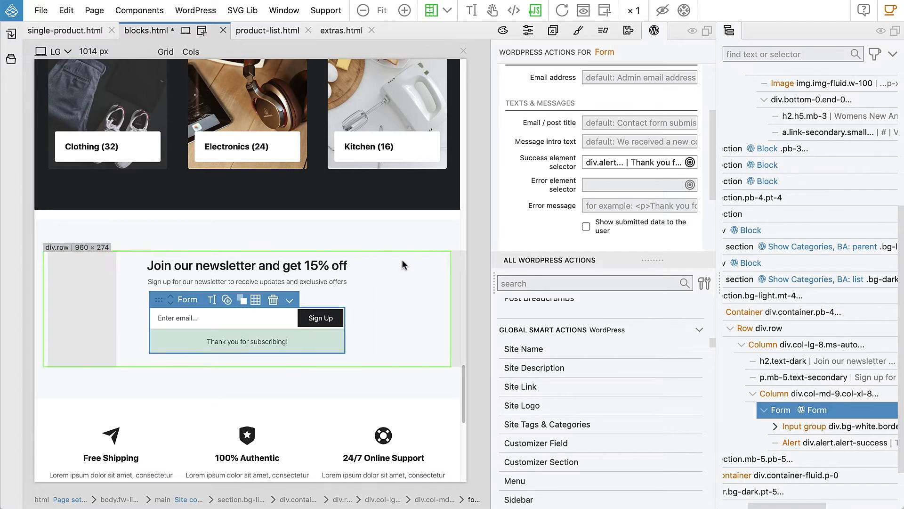
pyautogui.click(417, 222)
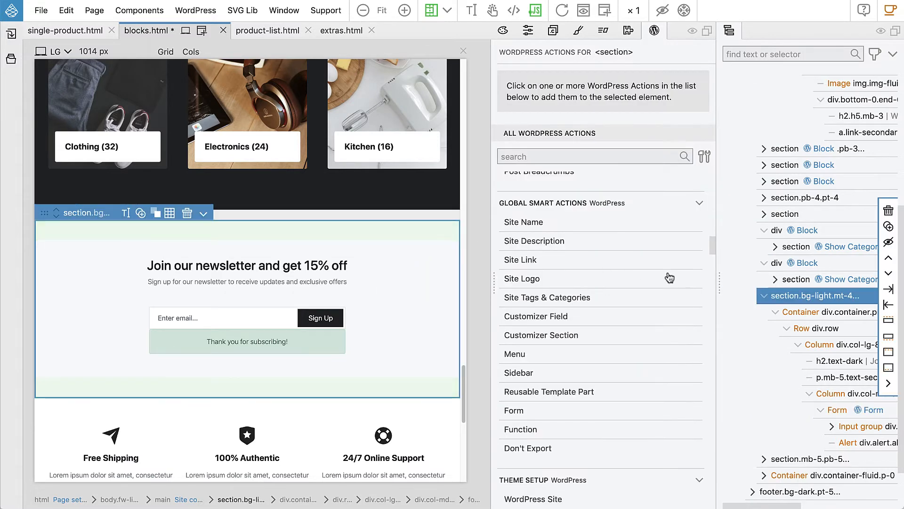
pyautogui.scroll(3, 616, 271)
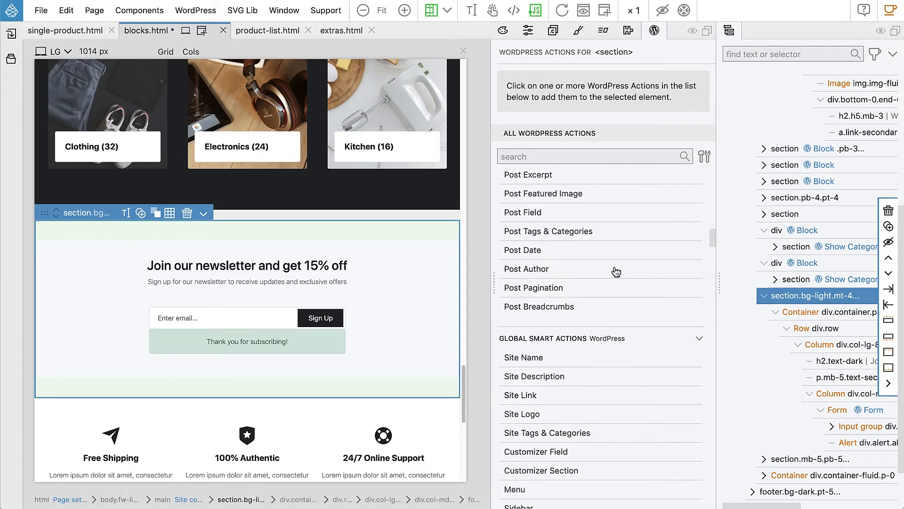
pyautogui.scroll(5, 614, 216)
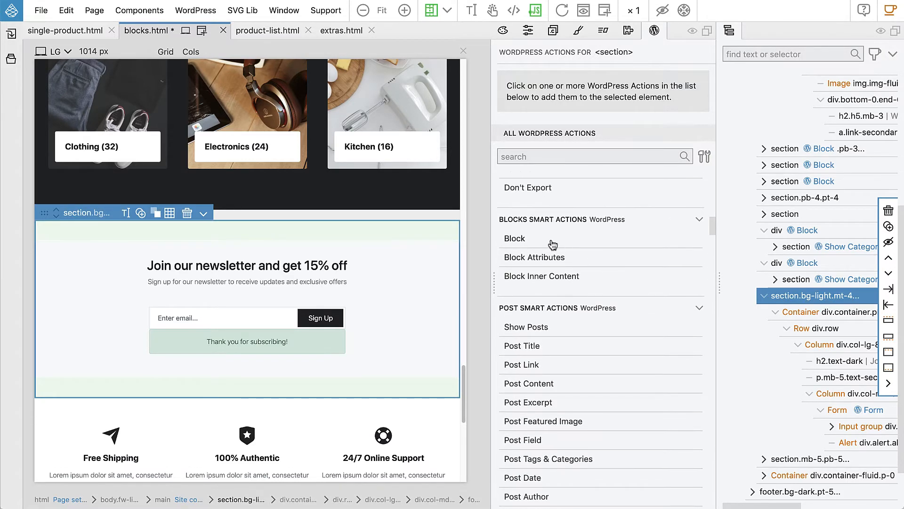
pyautogui.click(518, 238)
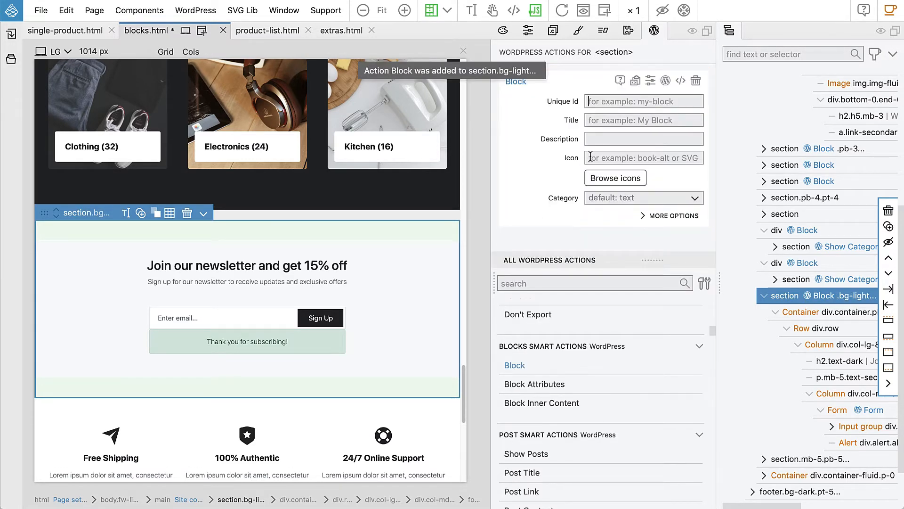
# Step: Set the block's unique id to shop-newsletter and its title to Shop Newsletter
pyautogui.click(592, 102)
pyautogui.write('shop')
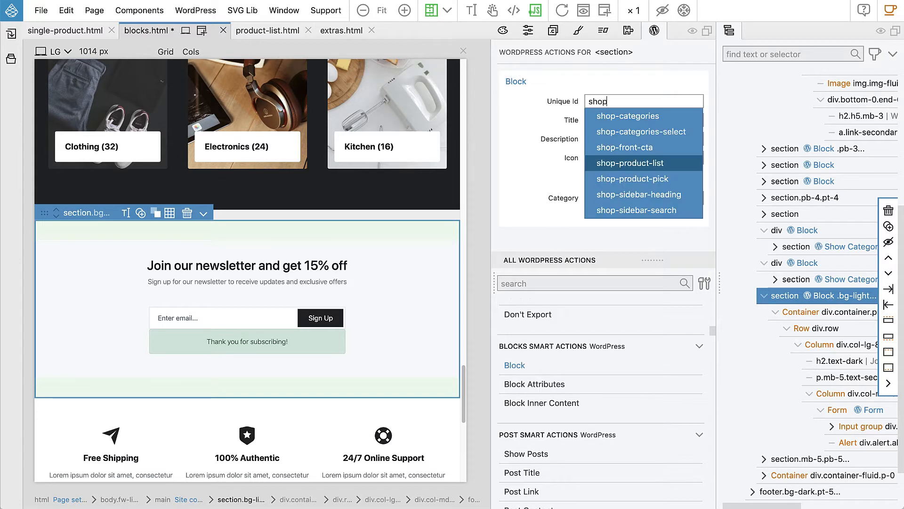
pyautogui.write('-newsletter')
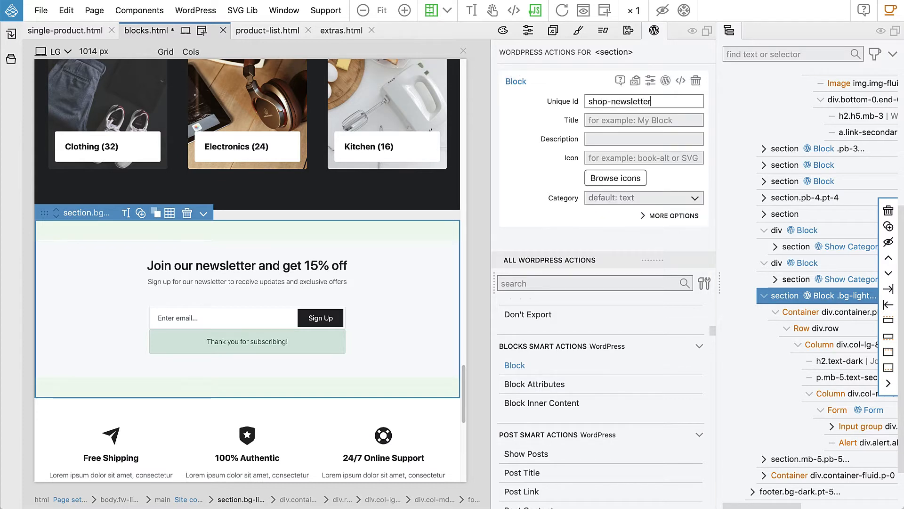
pyautogui.write('Shop ')
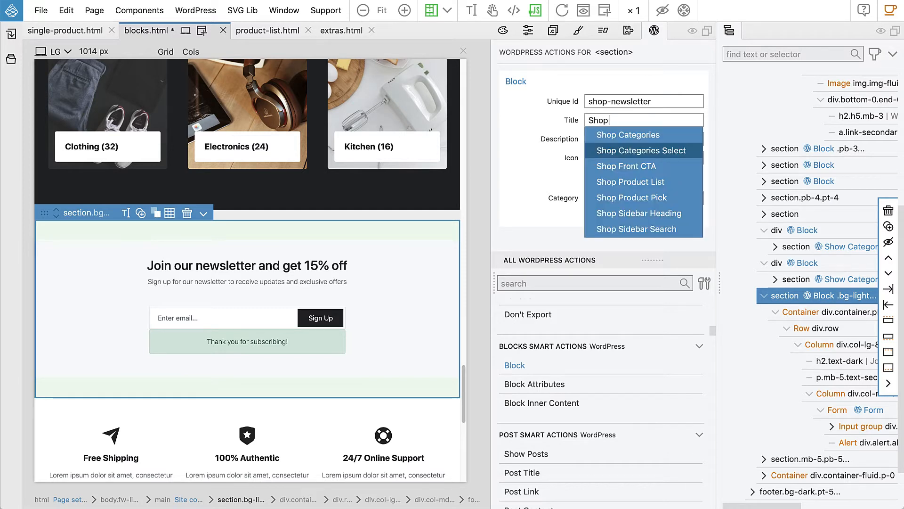
pyautogui.write('Newsletter')
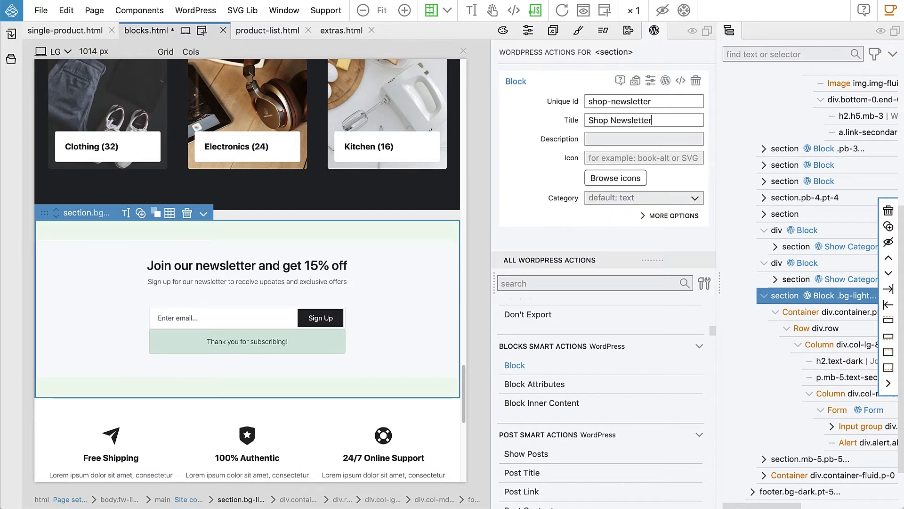
# Step: Set the block category to Custom with the custom category id shop
pyautogui.click(599, 198)
pyautogui.click(611, 323)
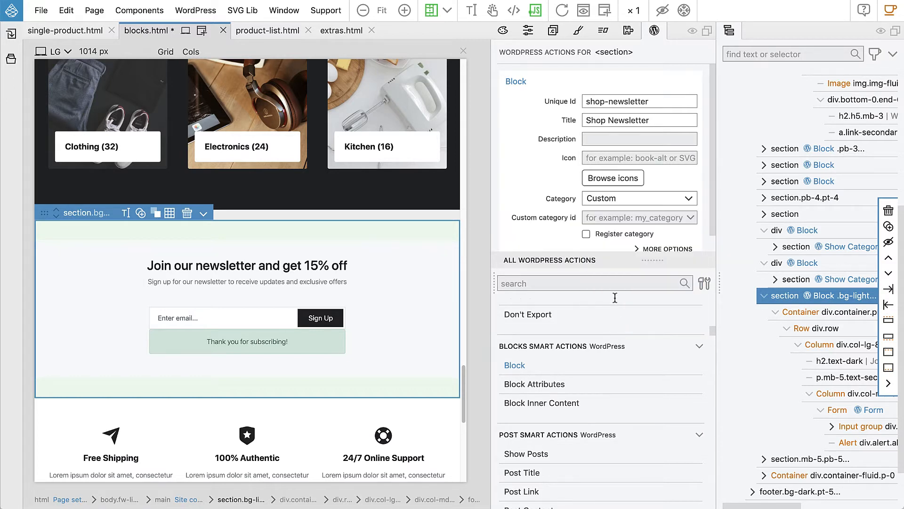
pyautogui.click(602, 218)
pyautogui.click(613, 249)
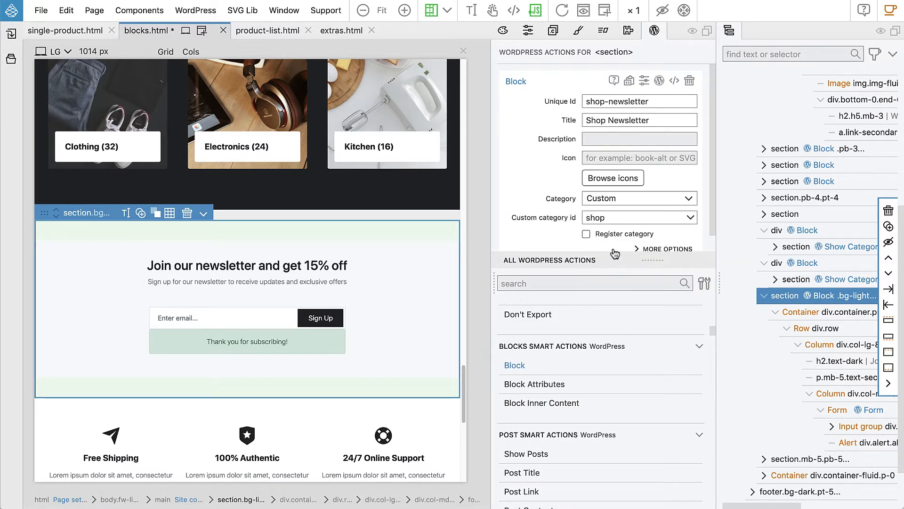
# Step: Add a Block Attributes action to the newsletter heading with attribute id title and title Title
pyautogui.click(290, 269)
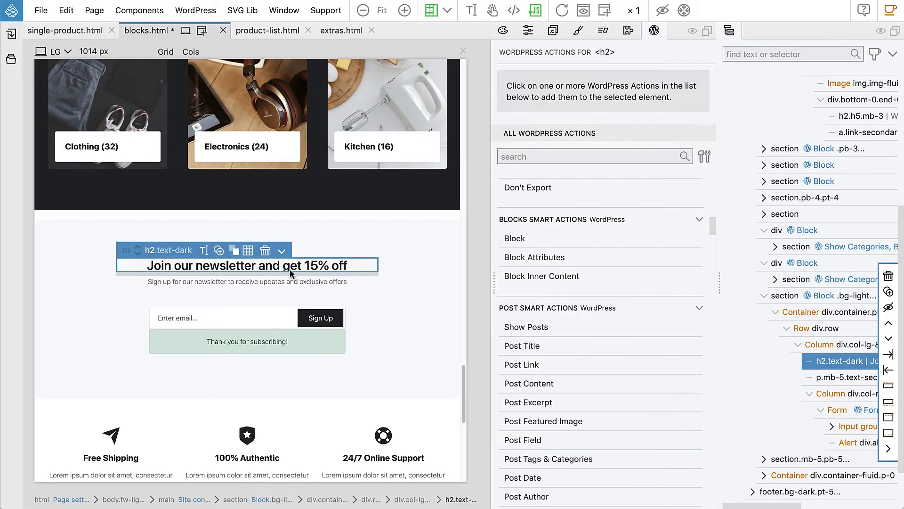
pyautogui.click(519, 257)
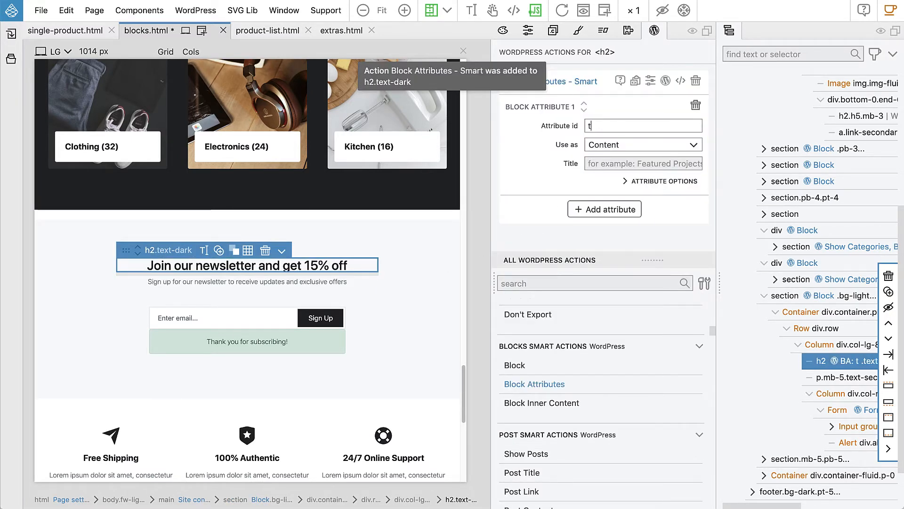
pyautogui.write('title')
pyautogui.click(605, 163)
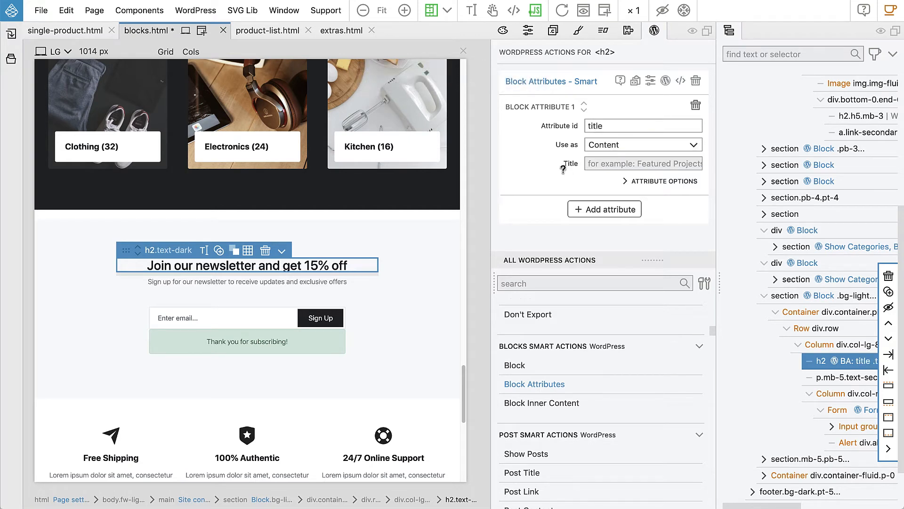
pyautogui.write('Title')
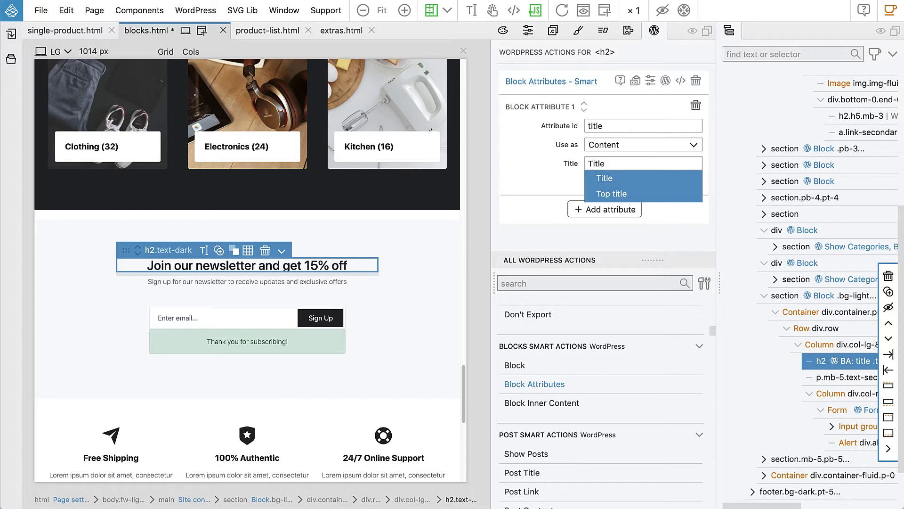
pyautogui.click(561, 167)
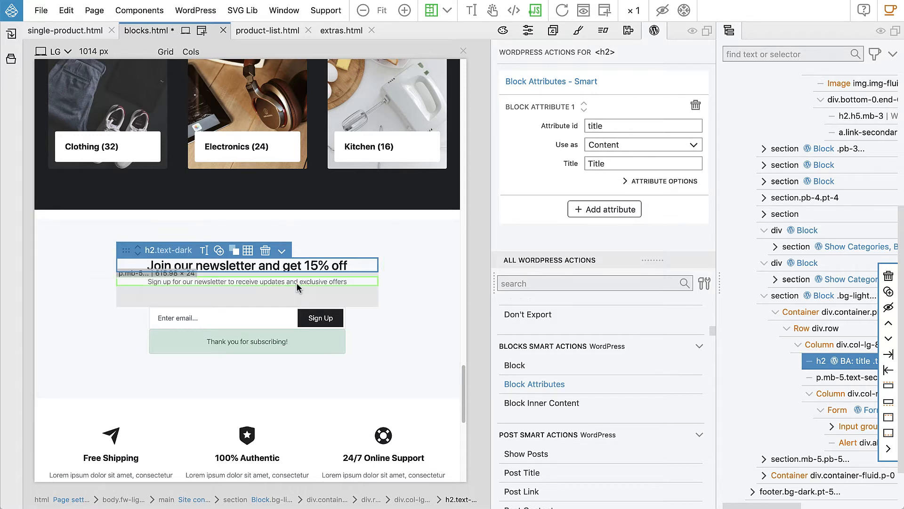
# Step: Add a Block Attributes action to the subtitle paragraph with attribute id subtitle and title Subtitle
pyautogui.click(279, 281)
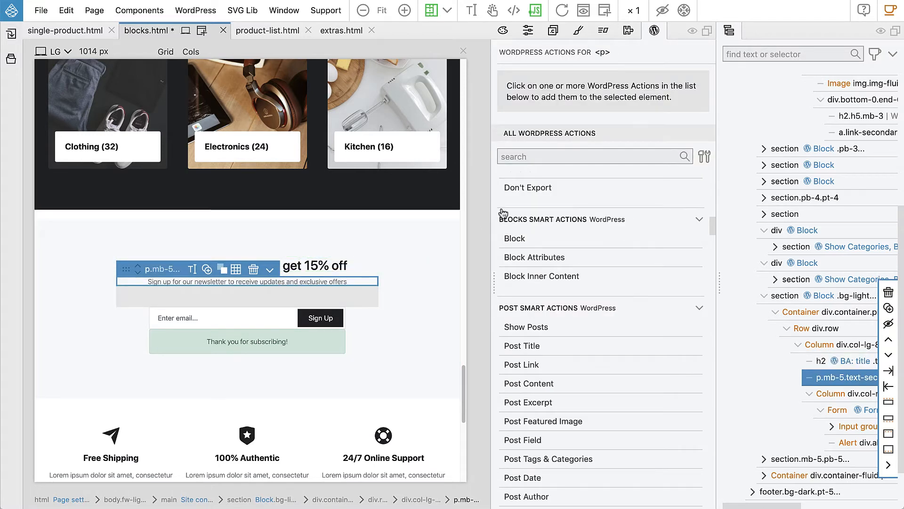
pyautogui.click(559, 262)
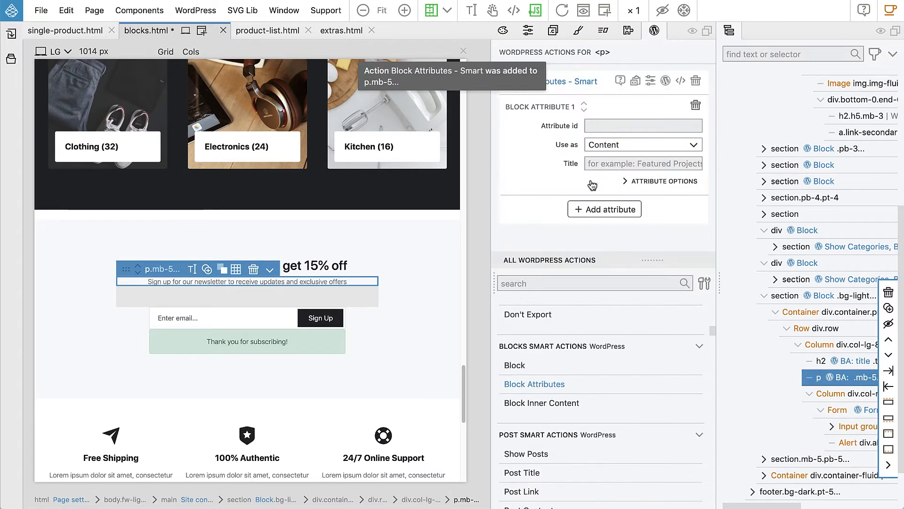
pyautogui.write('subtitle')
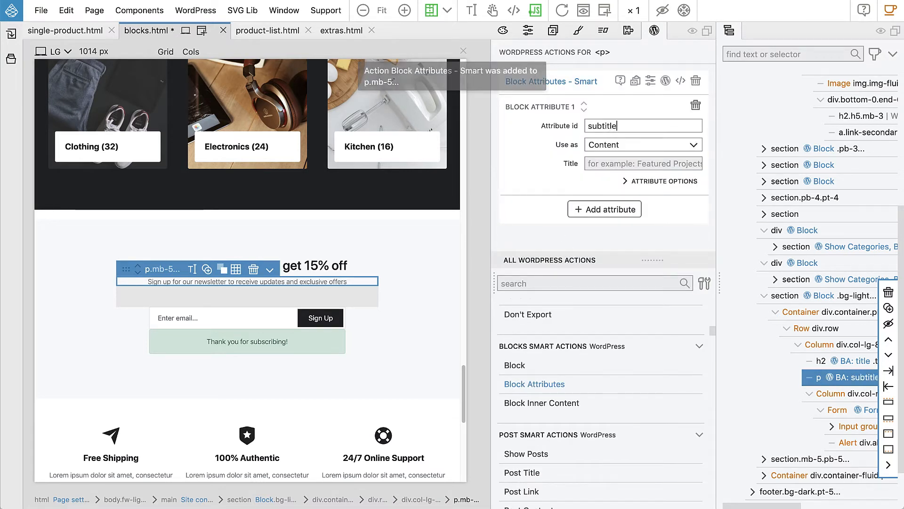
pyautogui.click(595, 164)
pyautogui.write('Subtitle')
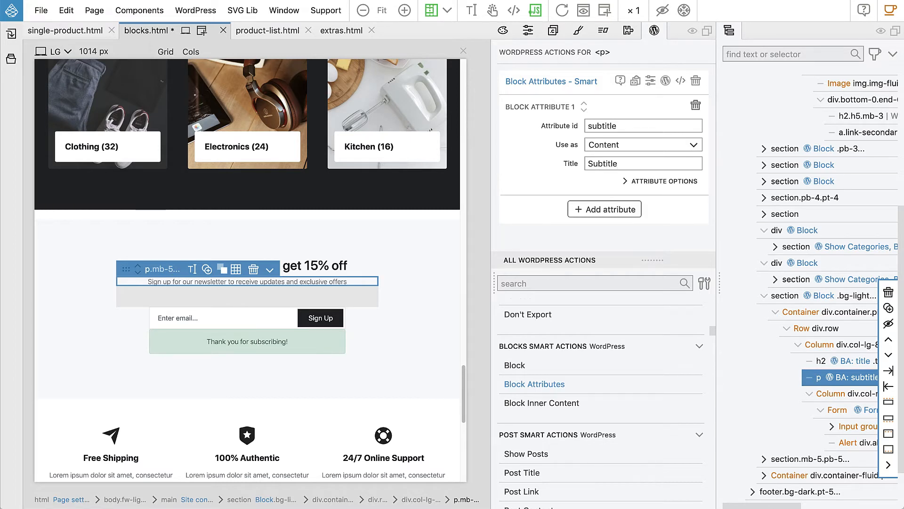
pyautogui.click(548, 184)
pyautogui.click(548, 184)
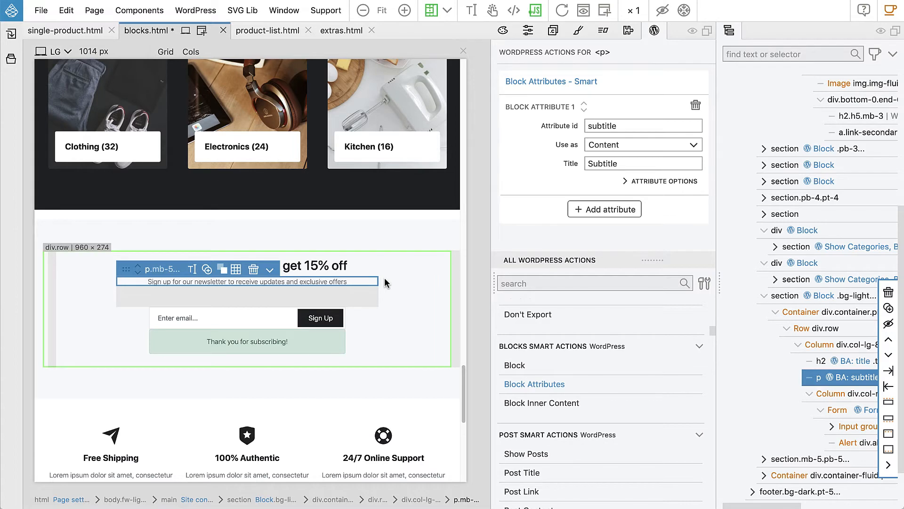
# Step: Select the newsletter section and export the WordPress theme
pyautogui.click(387, 231)
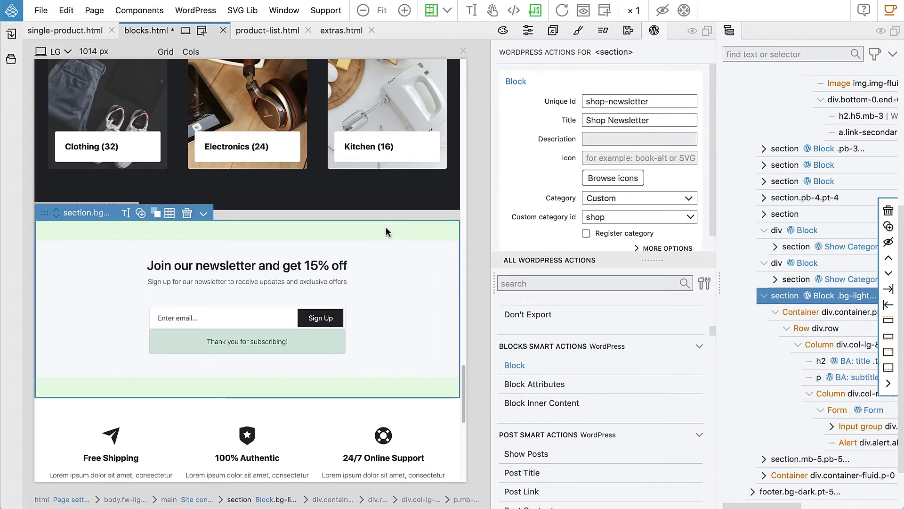
pyautogui.click(203, 15)
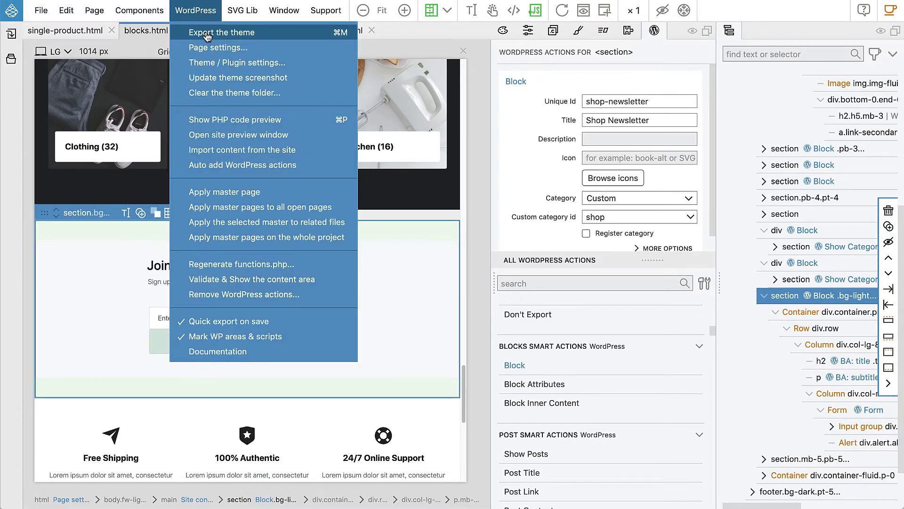
pyautogui.click(206, 33)
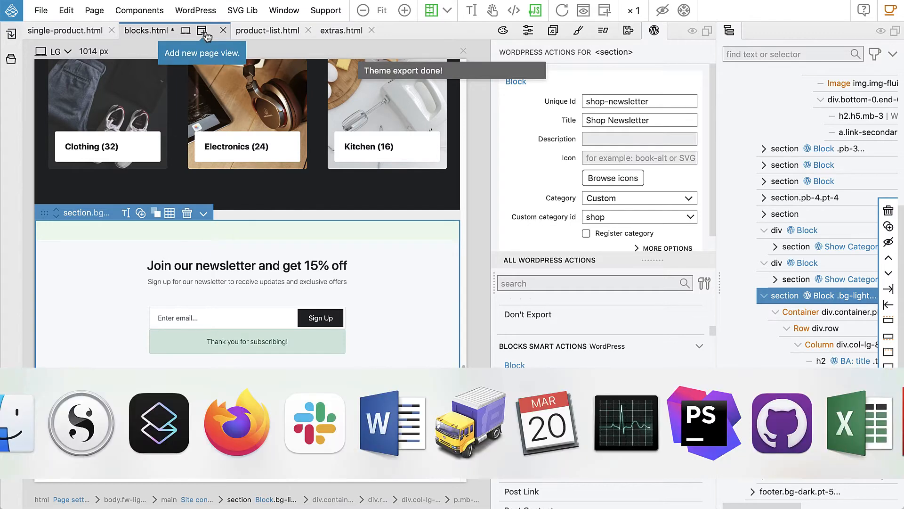
# Step: Switch to the browser and close the developer tools on the shop front page
pyautogui.press('super+Tab')
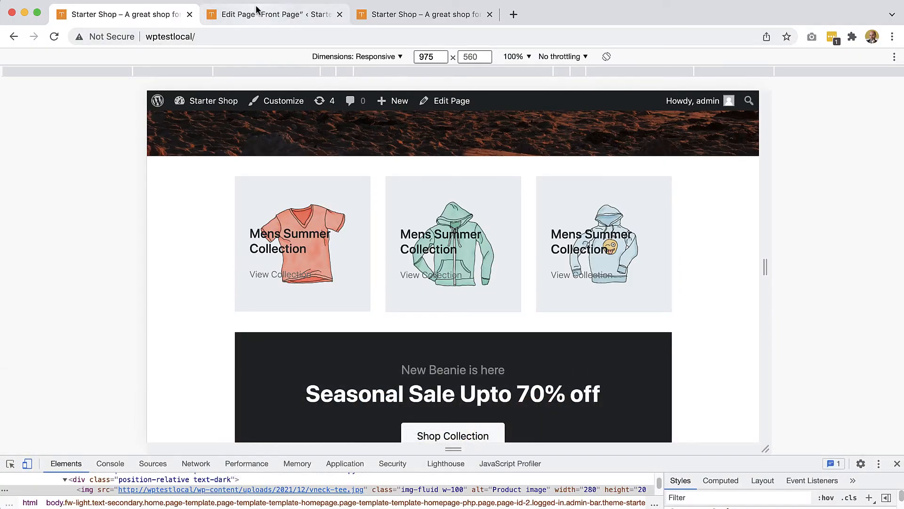
pyautogui.click(28, 464)
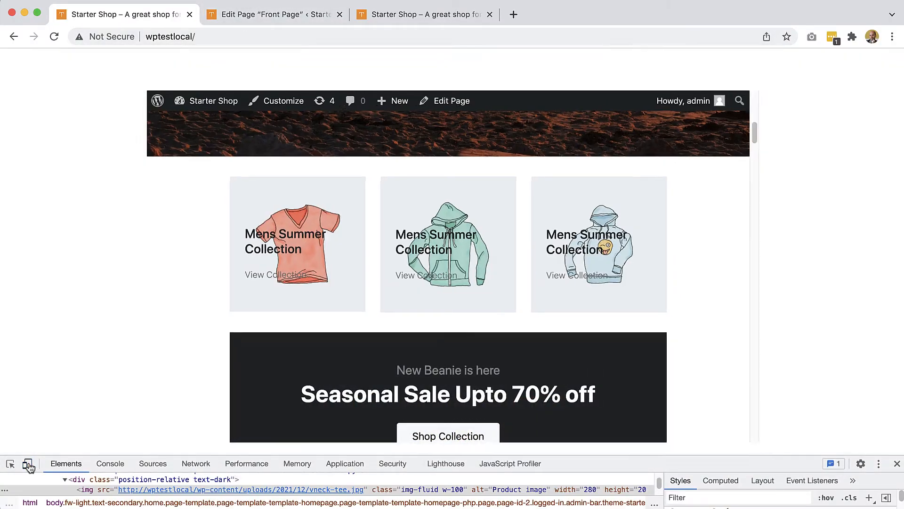
pyautogui.click(897, 463)
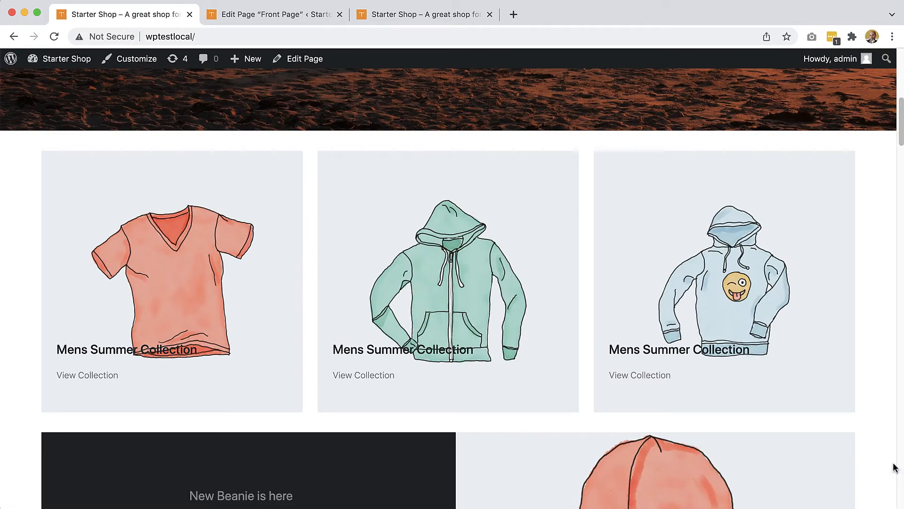
# Step: Open the Front Page editor tab and reload it
pyautogui.click(257, 15)
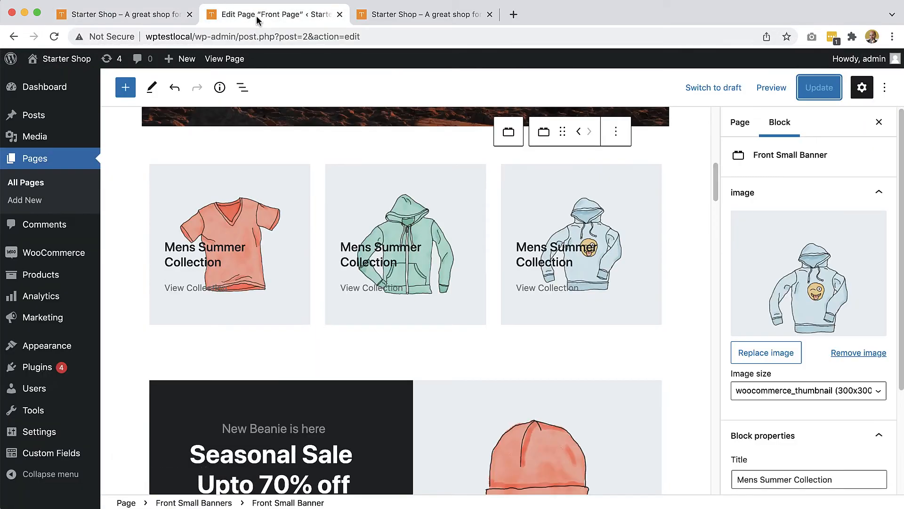
pyautogui.click(53, 39)
pyautogui.moveTo(62, 59)
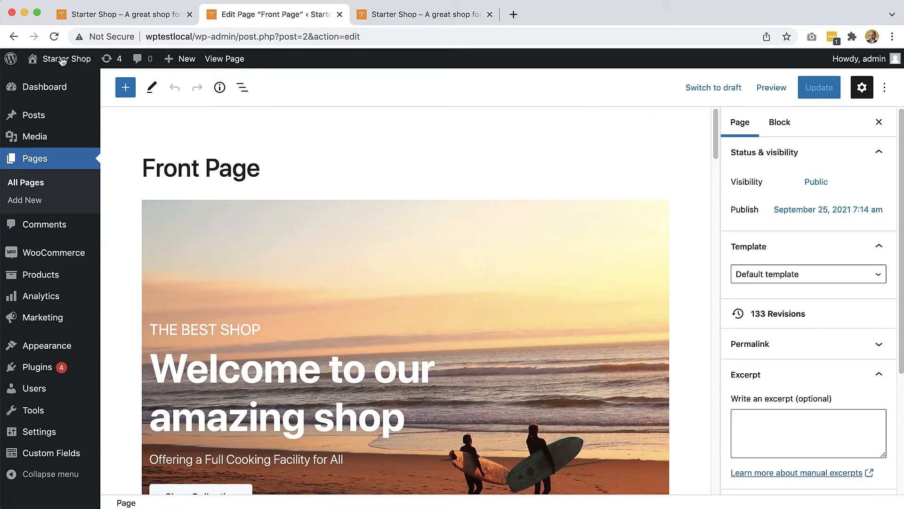
# Step: Open the block inserter and browse down to the Shop Blocks category
pyautogui.click(125, 87)
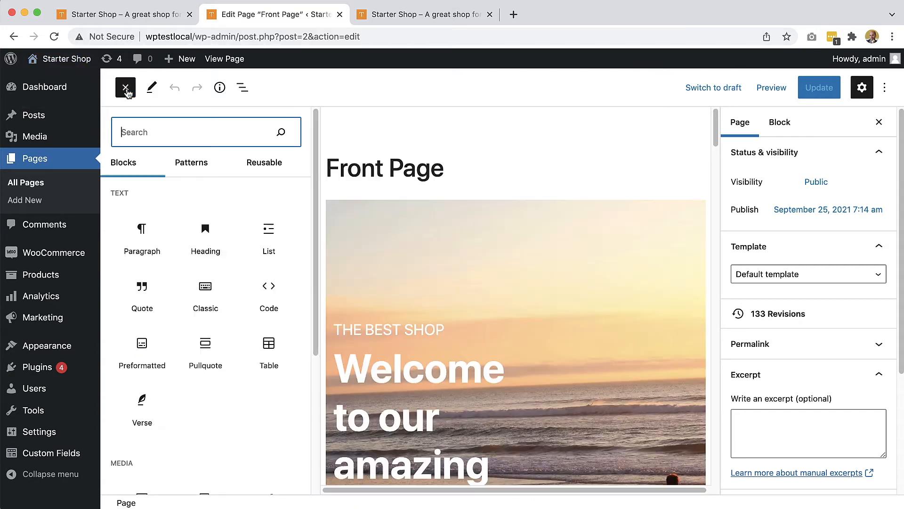
pyautogui.scroll(-20, 179, 184)
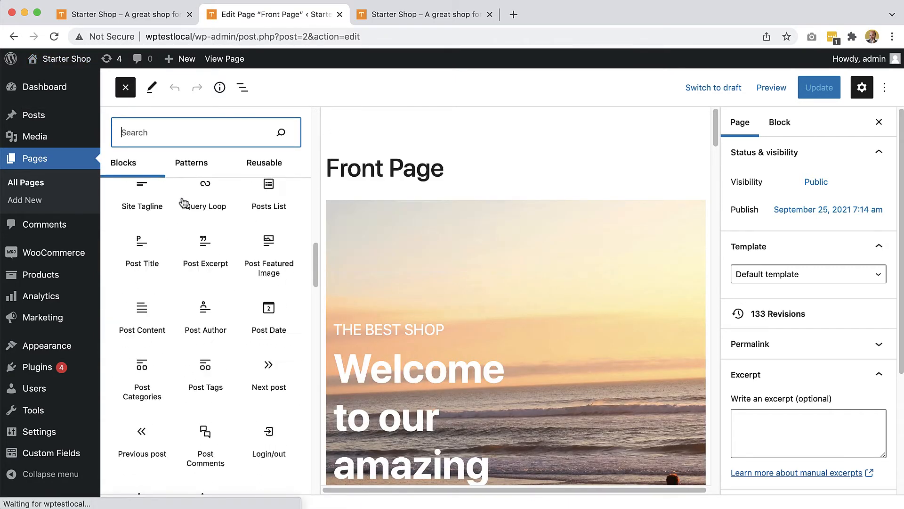
pyautogui.scroll(-15, 181, 197)
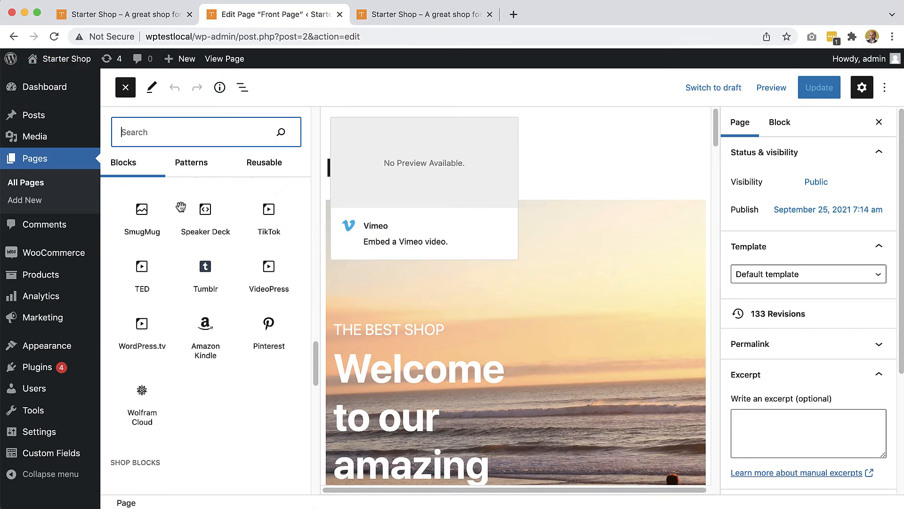
pyautogui.scroll(-9, 181, 211)
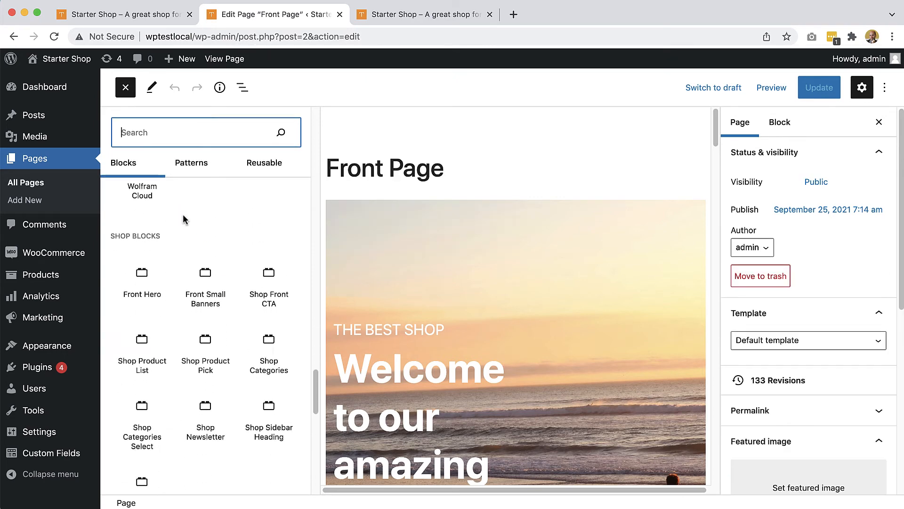
# Step: Insert the Shop Newsletter block at the end of the Front Page and select it
pyautogui.click(207, 424)
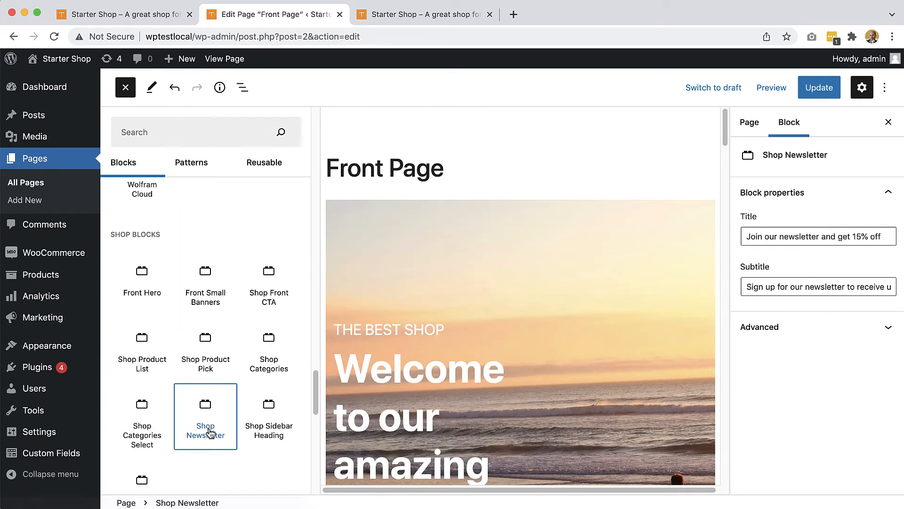
pyautogui.click(125, 87)
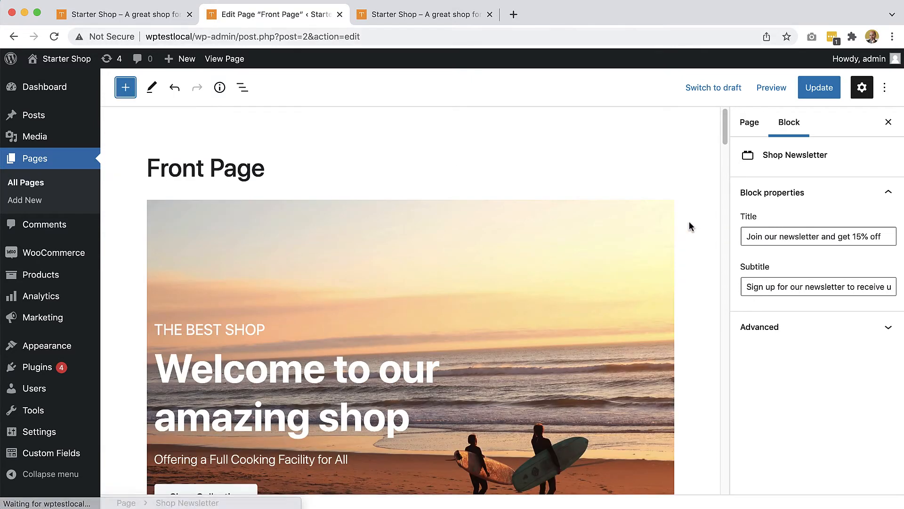
pyautogui.moveTo(726, 145); pyautogui.dragTo(726, 470)
pyautogui.click(596, 261)
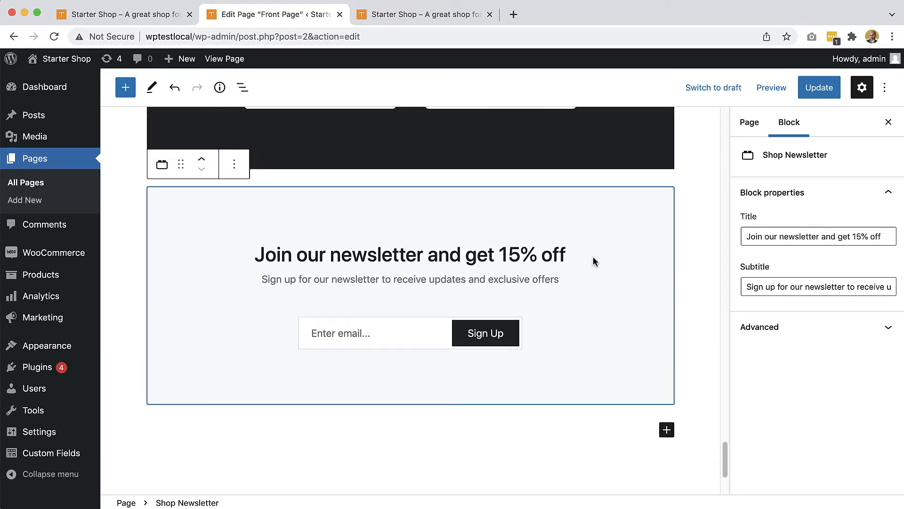
# Step: Change the block title to "Join our newsletter and get 25% off" and update the page
pyautogui.moveTo(860, 236); pyautogui.dragTo(854, 236)
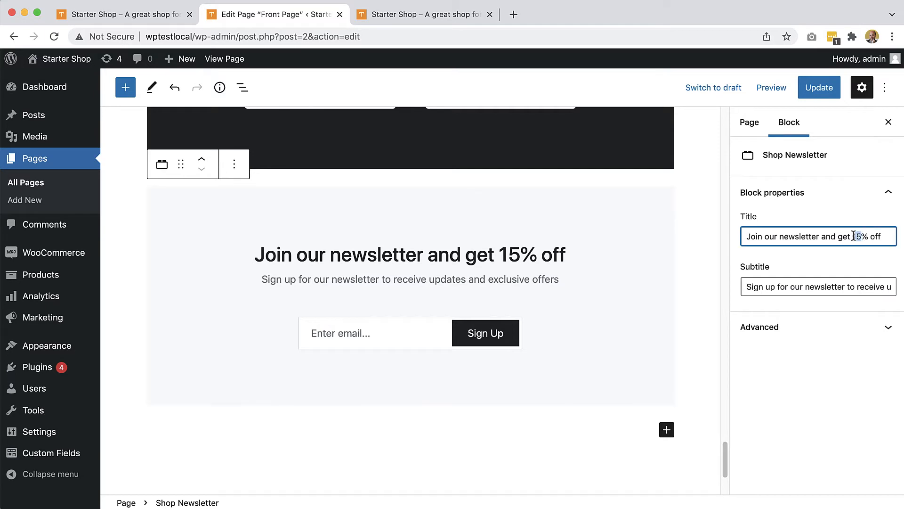
pyautogui.write('25')
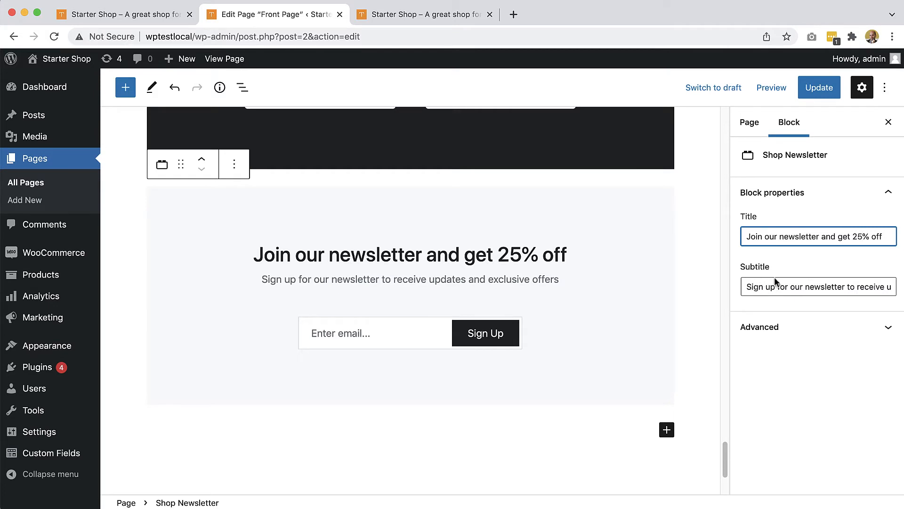
pyautogui.click(808, 97)
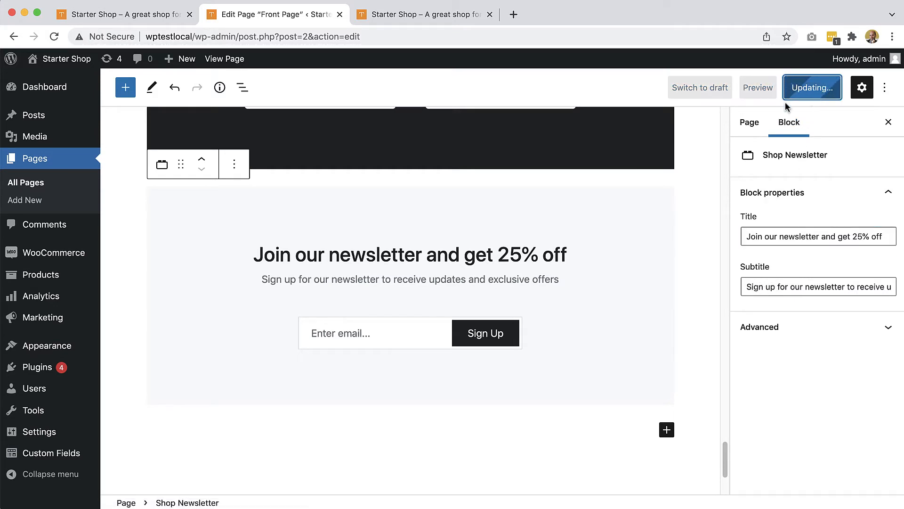
# Step: Reload the shop front page and test the newsletter form by submitting an e-mail address
pyautogui.click(132, 16)
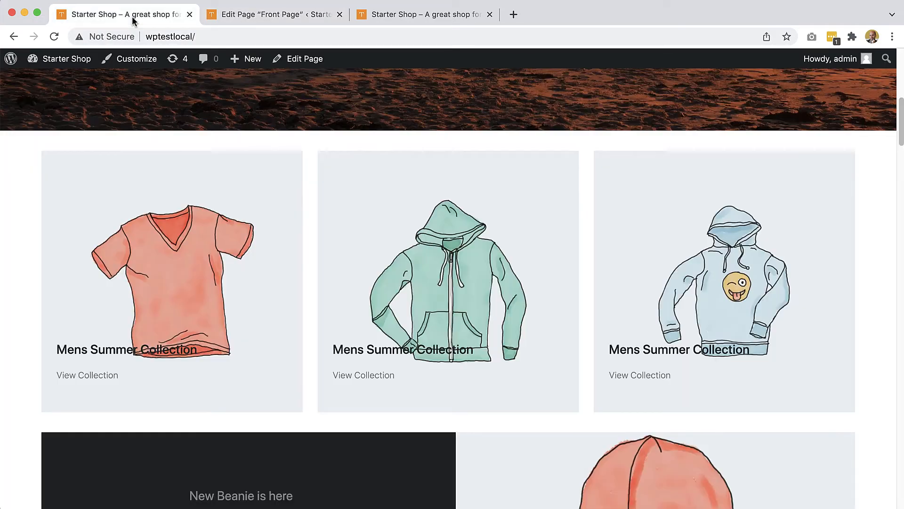
pyautogui.click(53, 39)
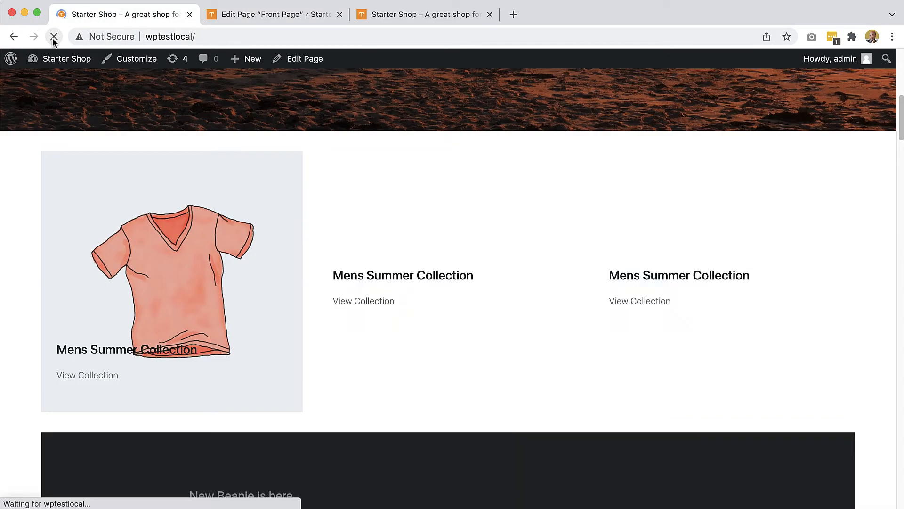
pyautogui.scroll(-15, 459, 307)
pyautogui.scroll(-20, 461, 312)
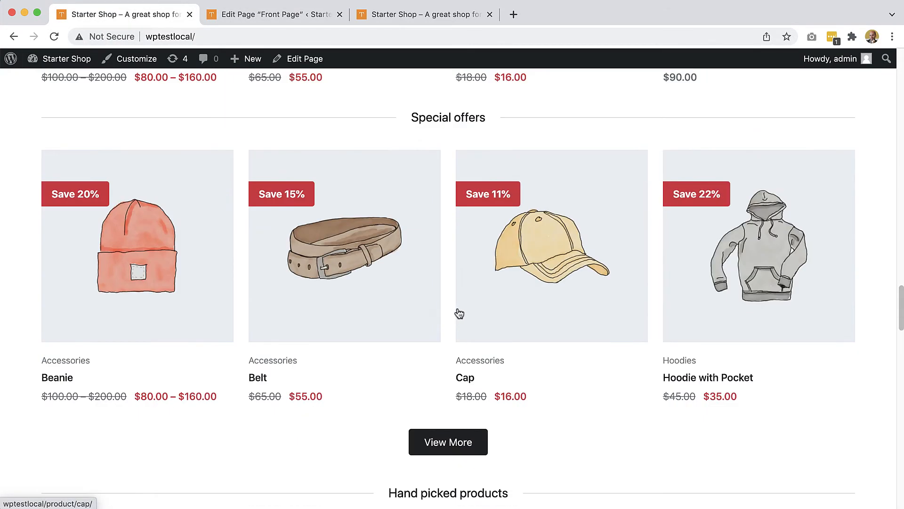
pyautogui.scroll(-10, 457, 311)
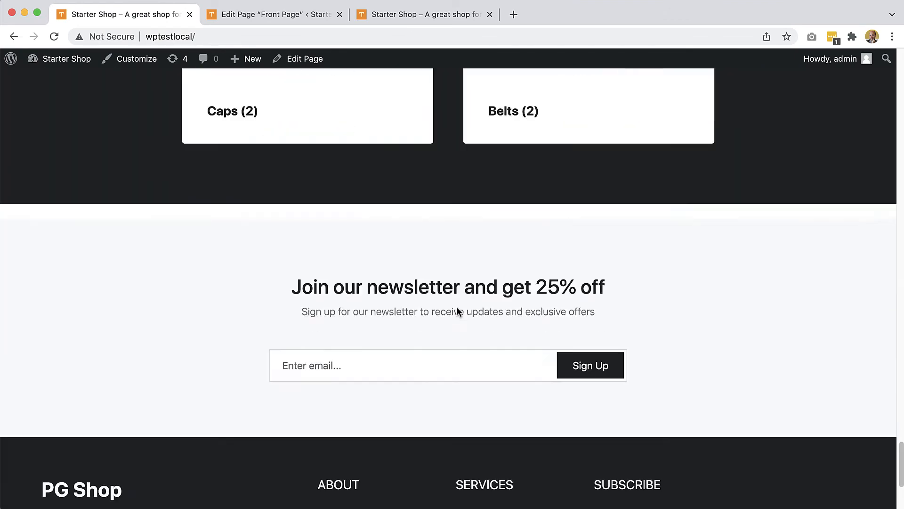
pyautogui.click(404, 281)
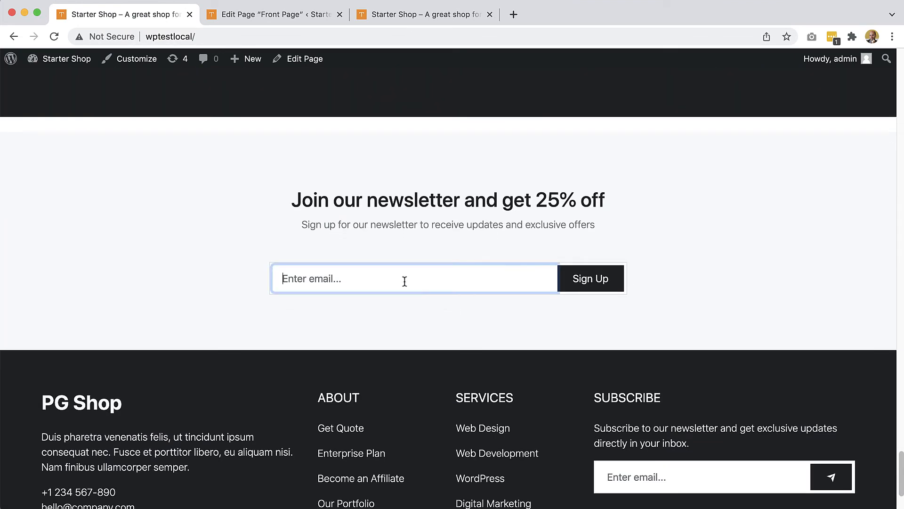
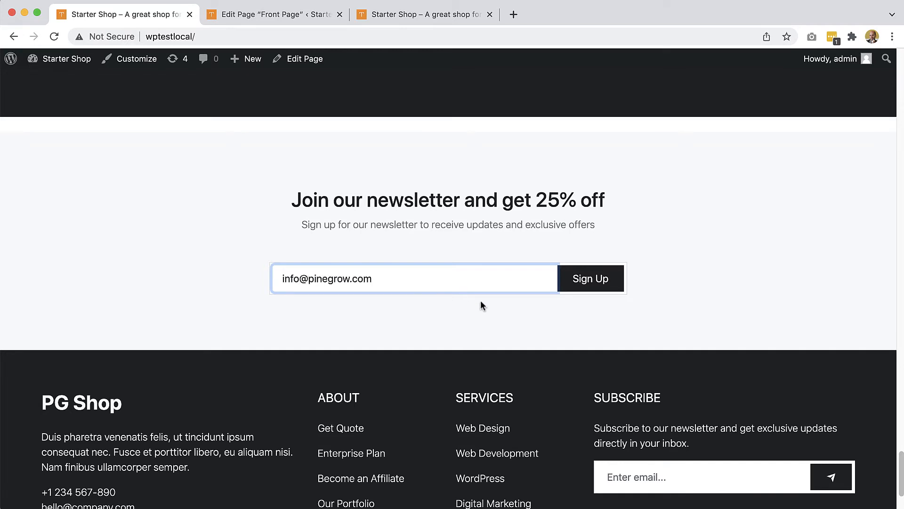
pyautogui.click(588, 281)
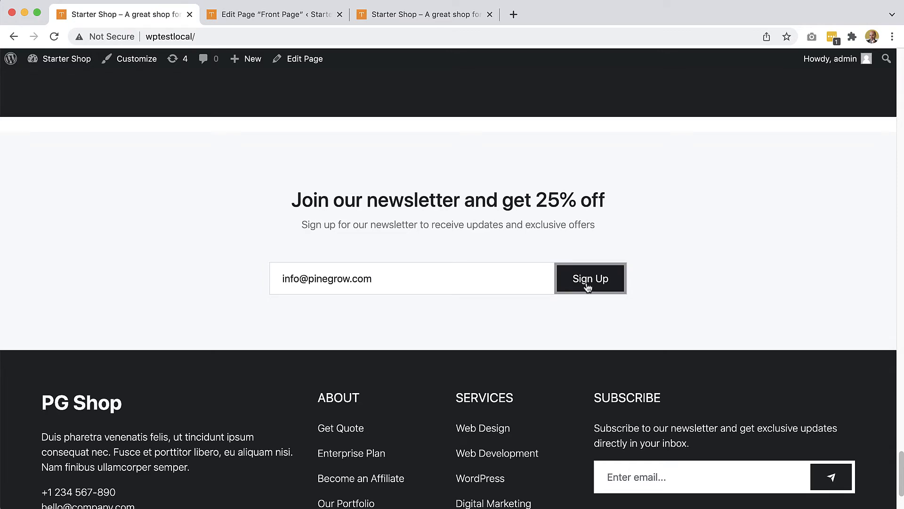
# Step: In Pinegrow, set the Sign Up button's type to Submit and save the page
pyautogui.press('super+Tab')
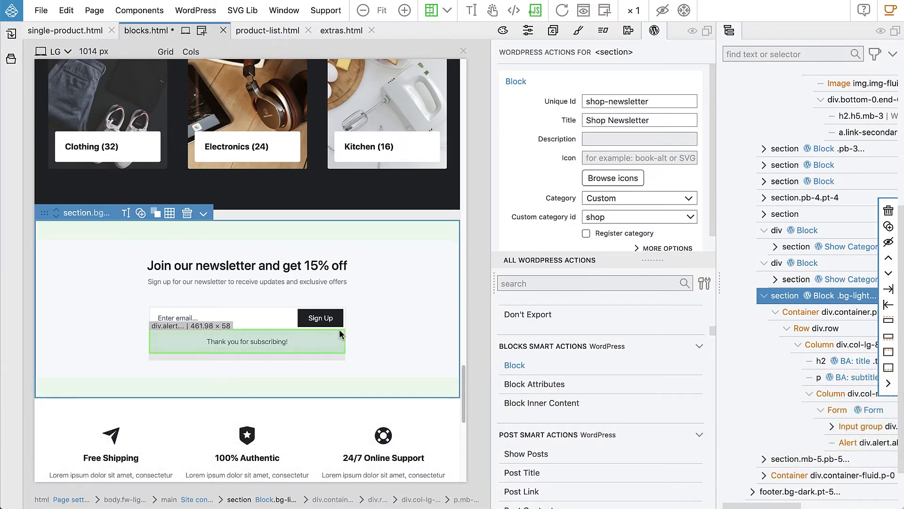
pyautogui.click(316, 324)
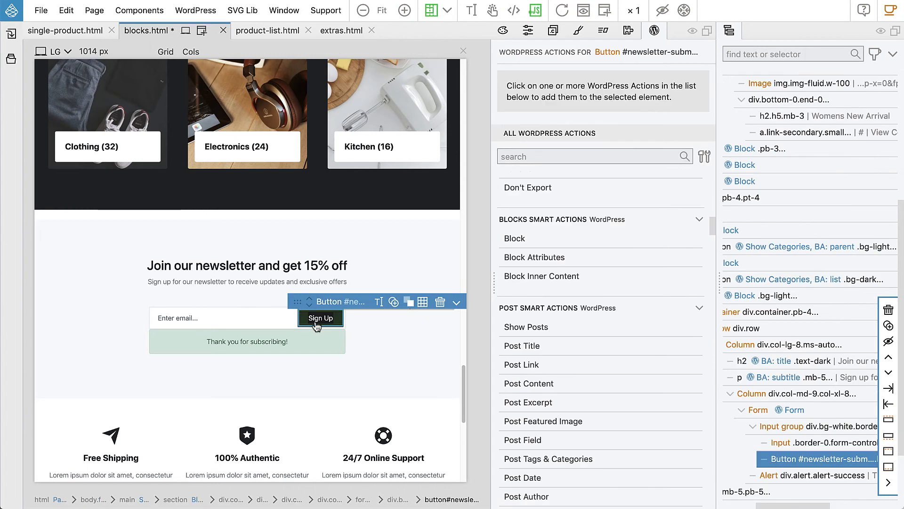
pyautogui.click(527, 32)
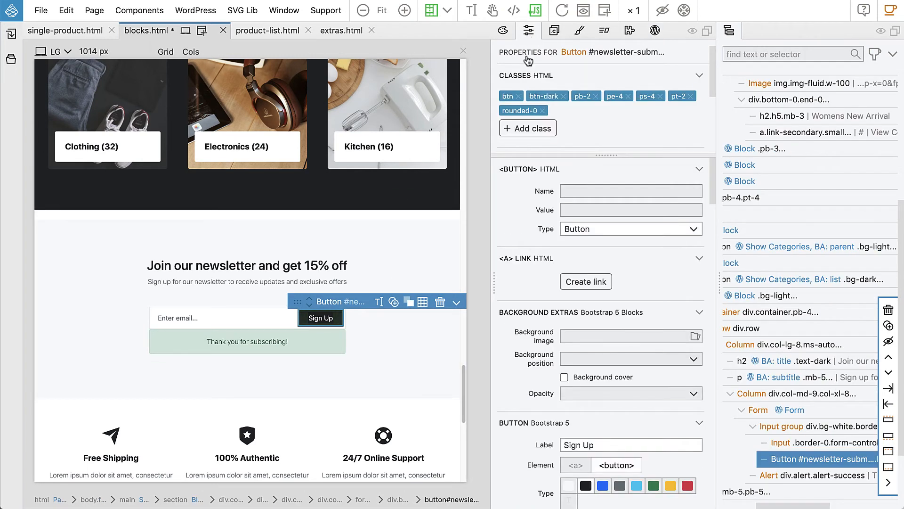
pyautogui.click(574, 234)
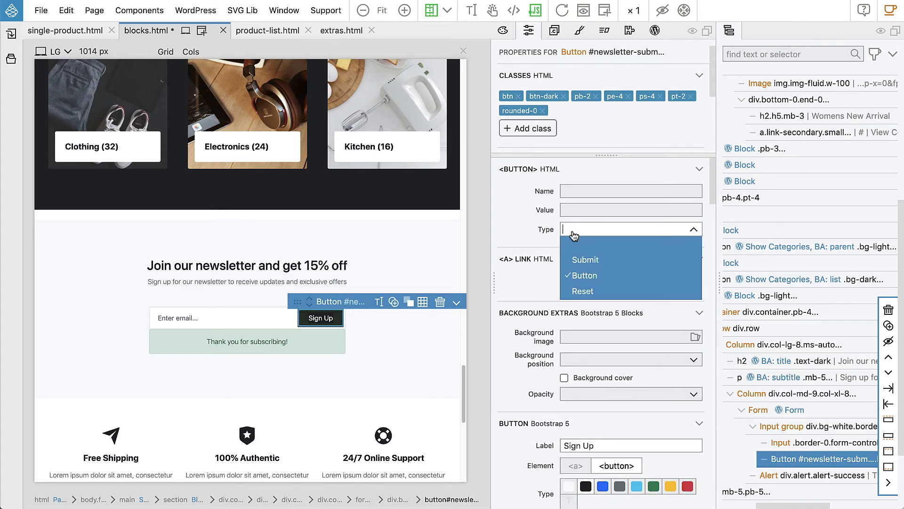
pyautogui.click(595, 259)
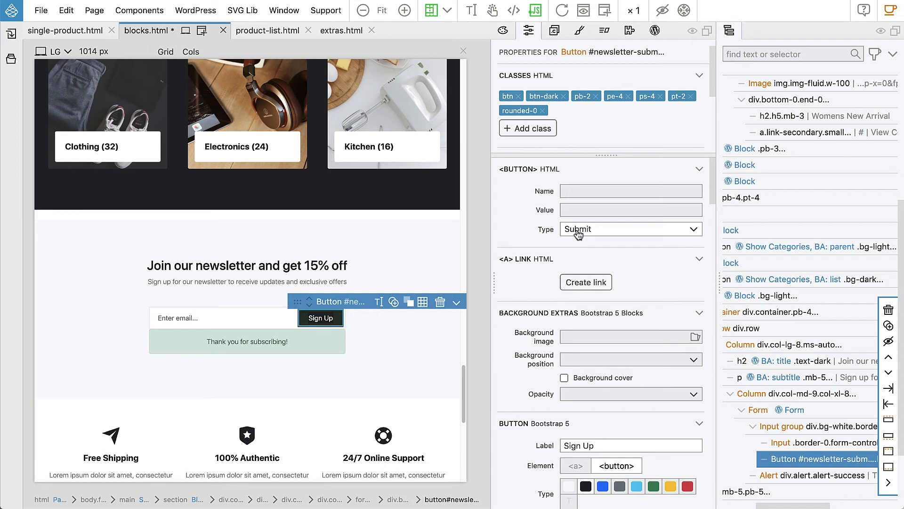
pyautogui.press('super+s')
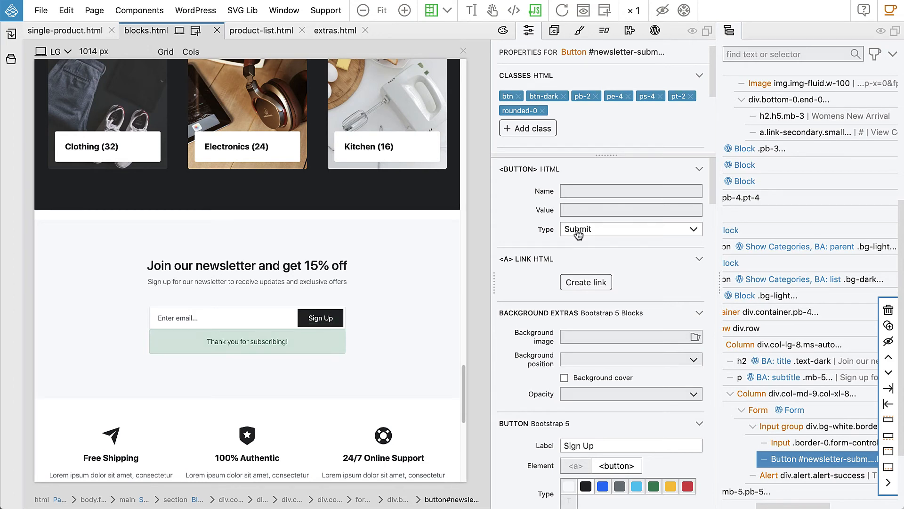
# Step: Reload the shop front page, submit a test e-mail address through the newsletter form, and scroll to the newsletter section
pyautogui.press('super+Tab')
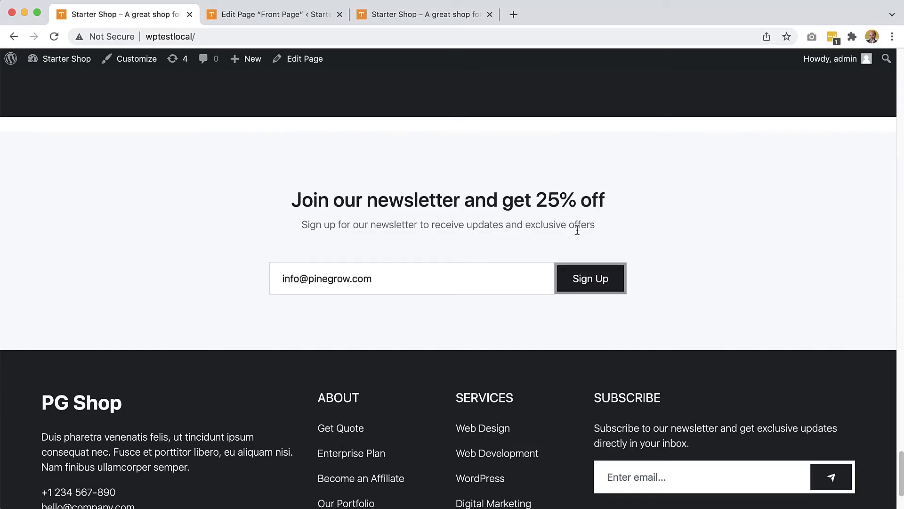
pyautogui.click(54, 38)
pyautogui.click(335, 286)
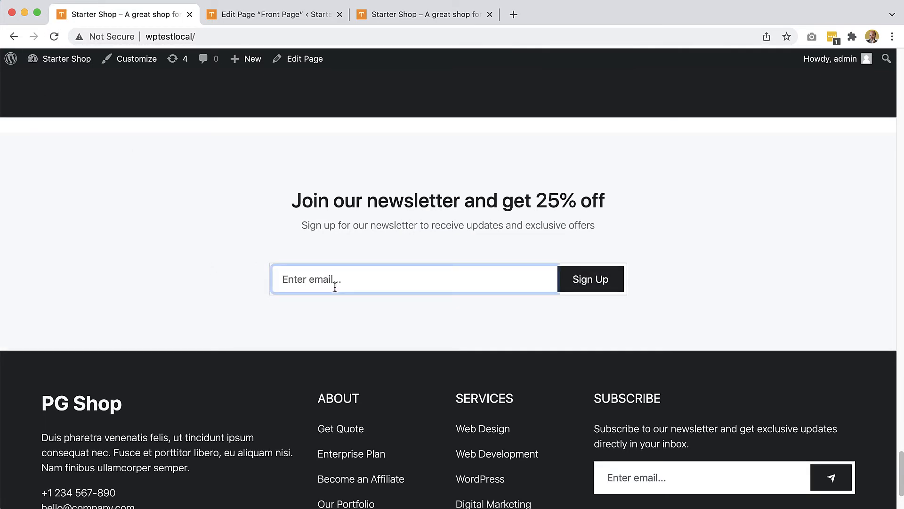
pyautogui.write('info@example.com')
pyautogui.click(588, 285)
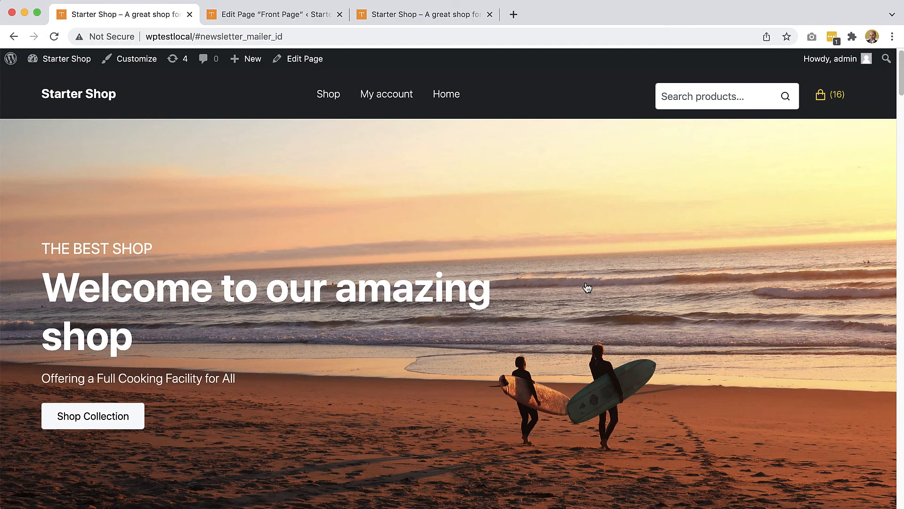
pyautogui.scroll(-20, 587, 287)
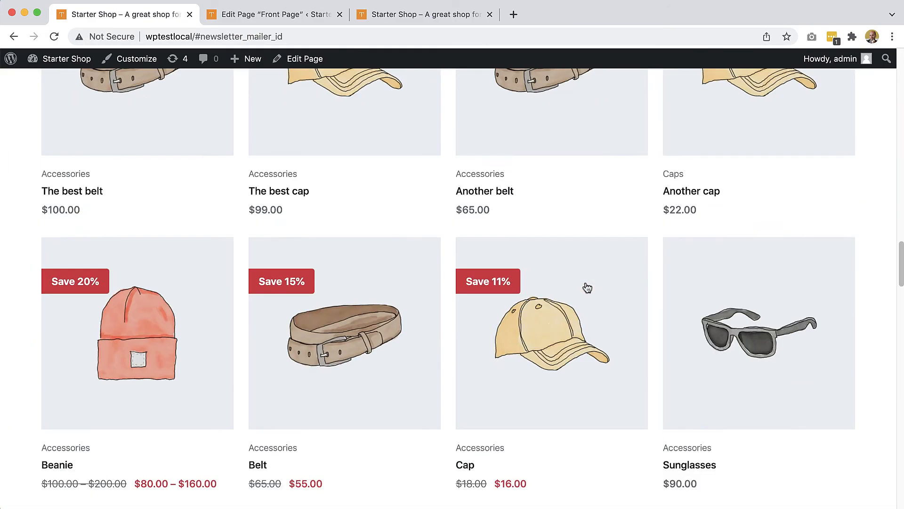
pyautogui.scroll(-20, 587, 287)
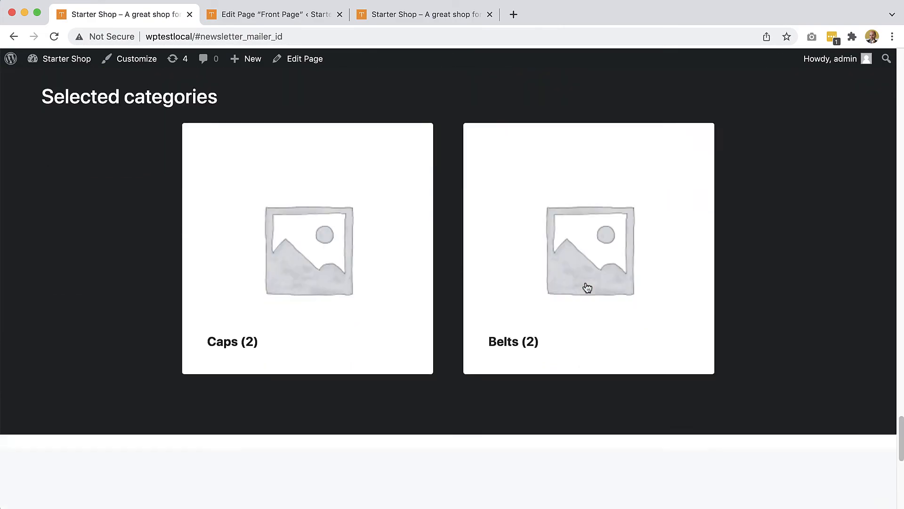
pyautogui.scroll(-8, 588, 287)
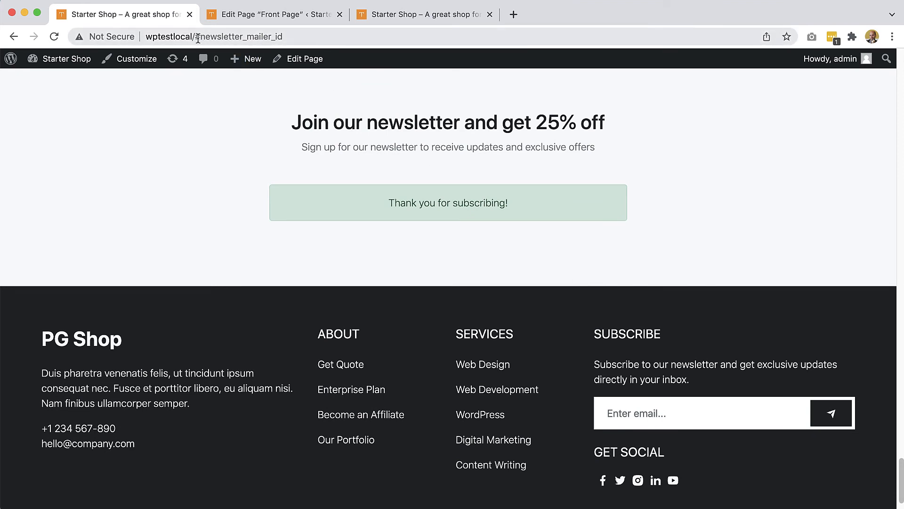
# Step: Set the newsletter section's Id to newsletter_mailer_id, matching the anchor in the page URL, and save
pyautogui.moveTo(196, 37)
pyautogui.mouseDown()
pyautogui.moveTo(296, 37)
pyautogui.moveTo(201, 39)
pyautogui.mouseUp()
pyautogui.click(276, 36)
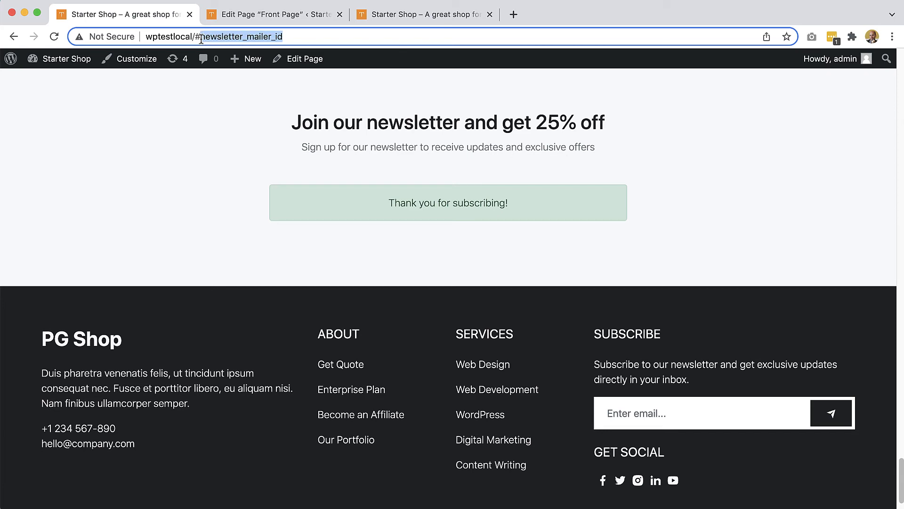
pyautogui.press('super+Tab')
pyautogui.click(168, 348)
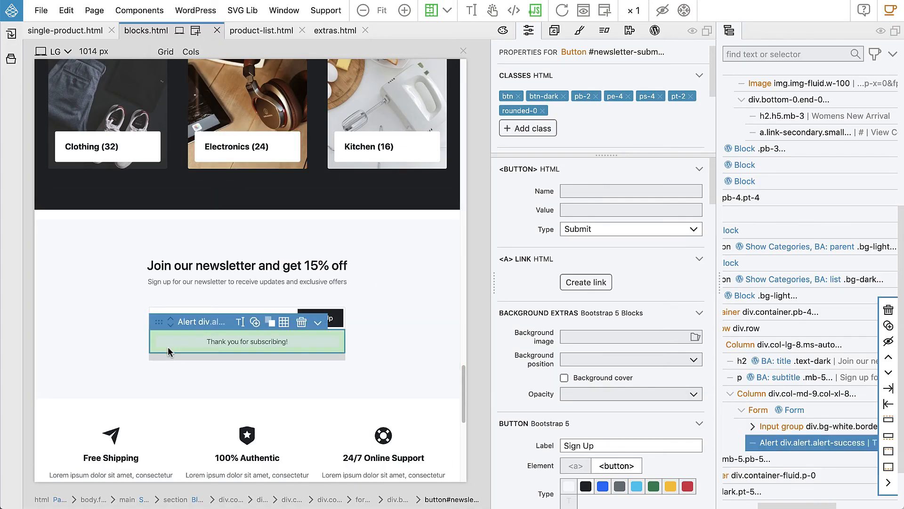
pyautogui.click(590, 150)
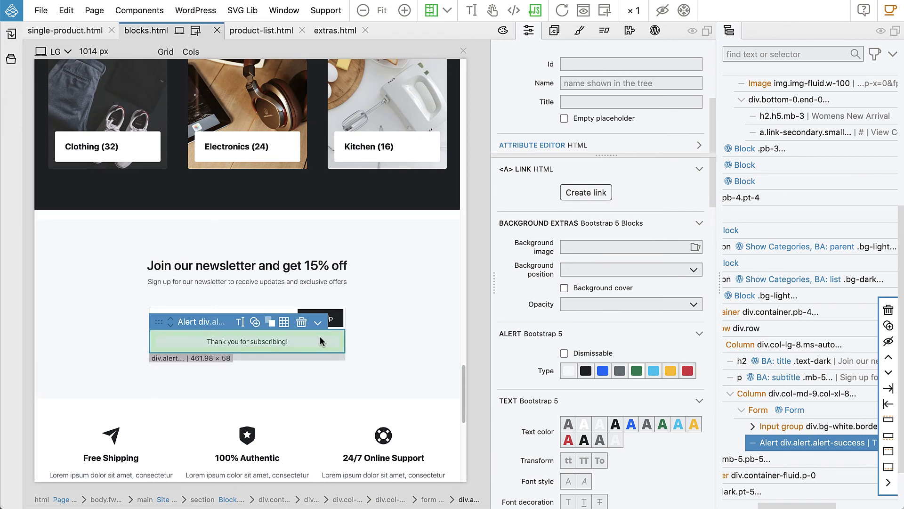
pyautogui.click(335, 228)
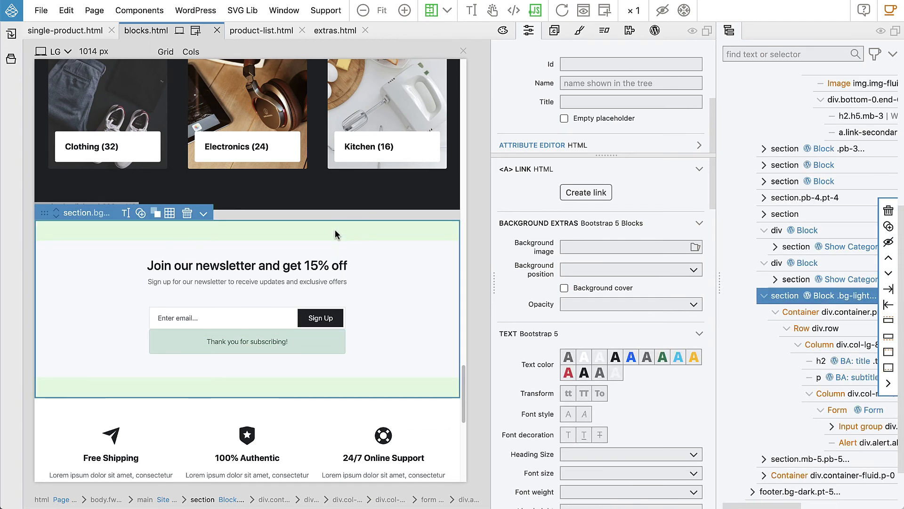
pyautogui.click(579, 64)
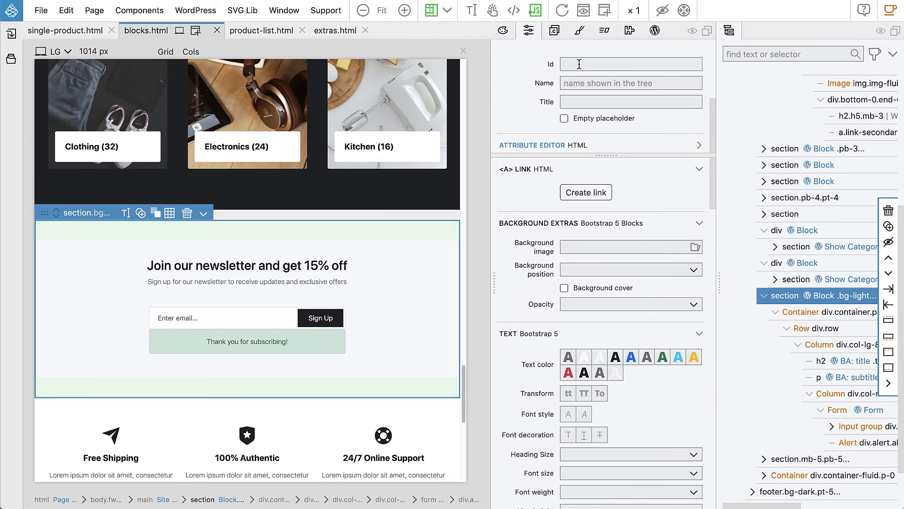
pyautogui.write('newsletter_mailer_id')
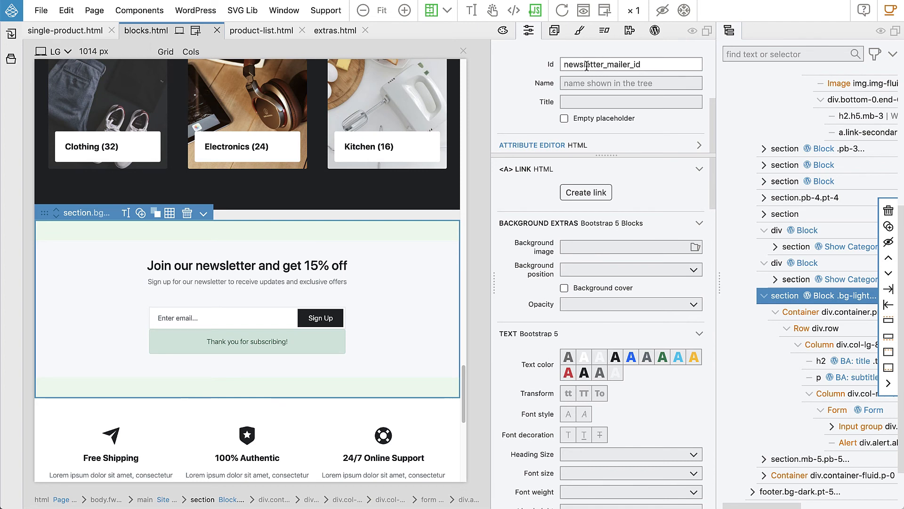
pyautogui.hotkey('ctrl', 's')
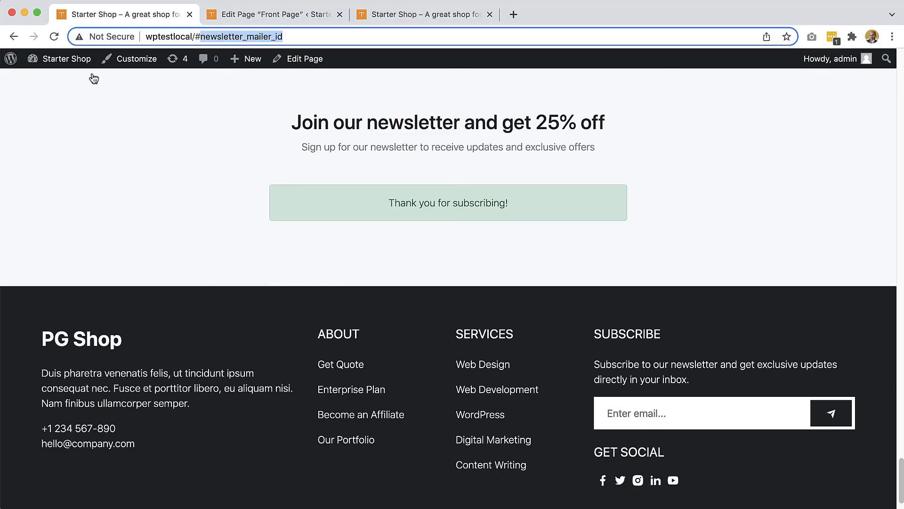
# Step: Reload the shop front page, confirming the form resubmission, and check the newsletter section
pyautogui.click(54, 36)
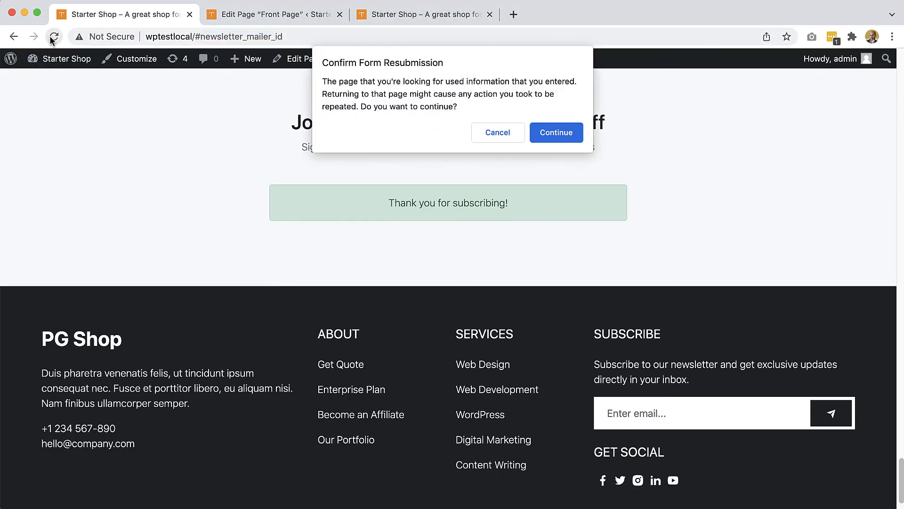
pyautogui.click(562, 127)
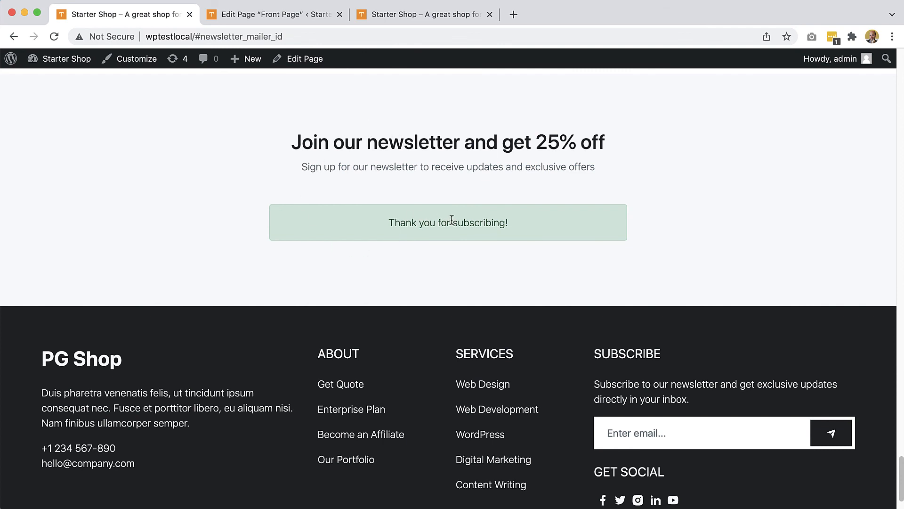
pyautogui.scroll(1, 505, 253)
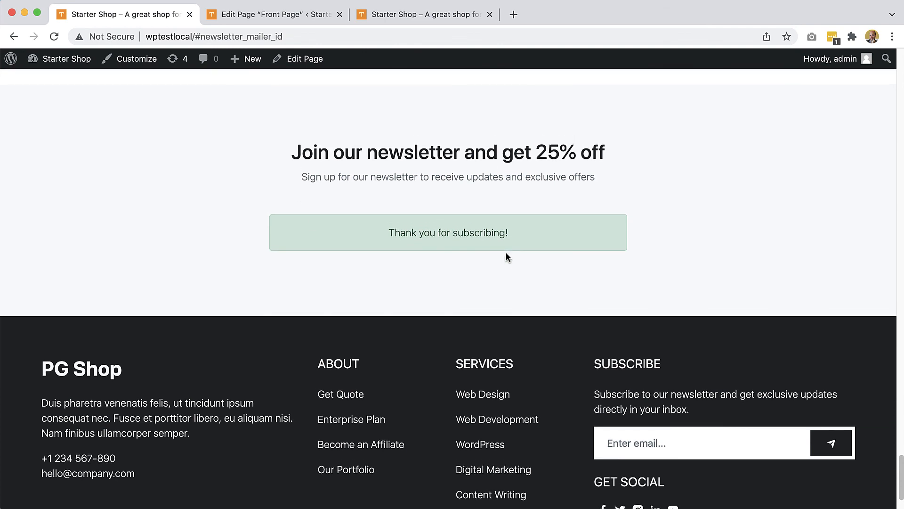